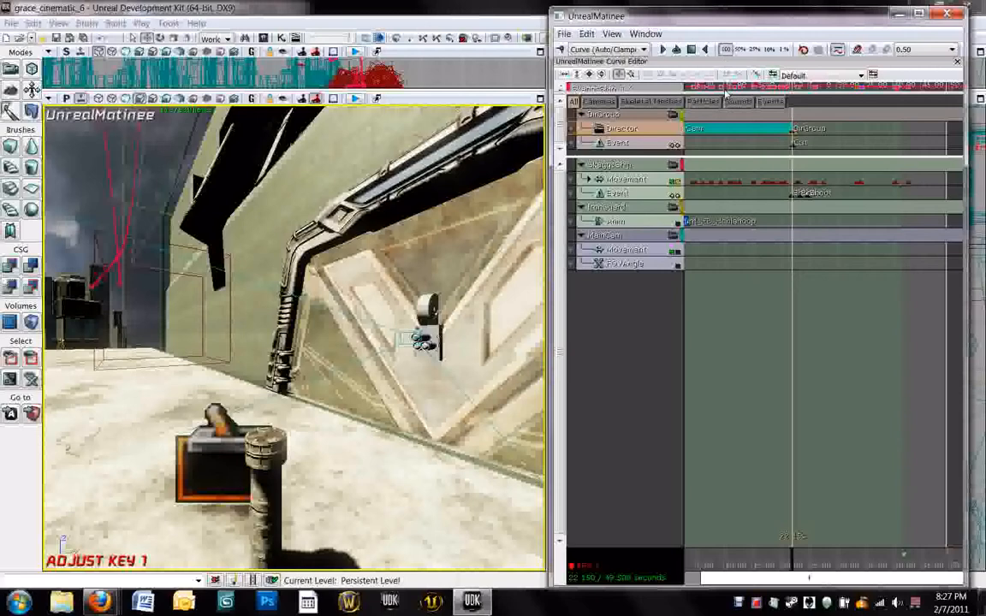
Fly the level view forward toward the corridor for orientation.
{"action": "left_click", "coordinate": [351, 354]}
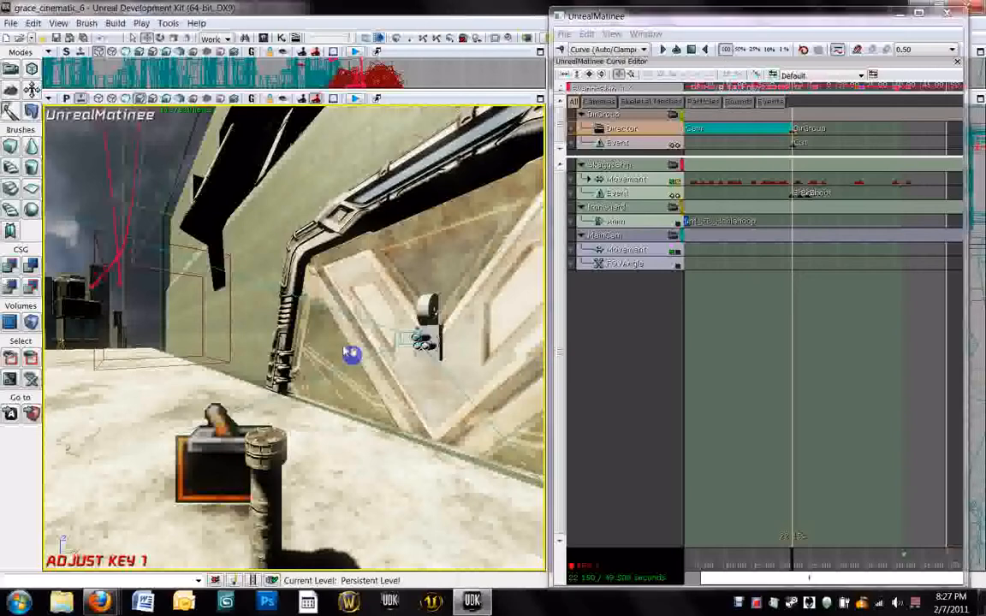
{"action": "right_click_drag", "start_coordinate": [224, 361], "coordinate": [224, 360]}
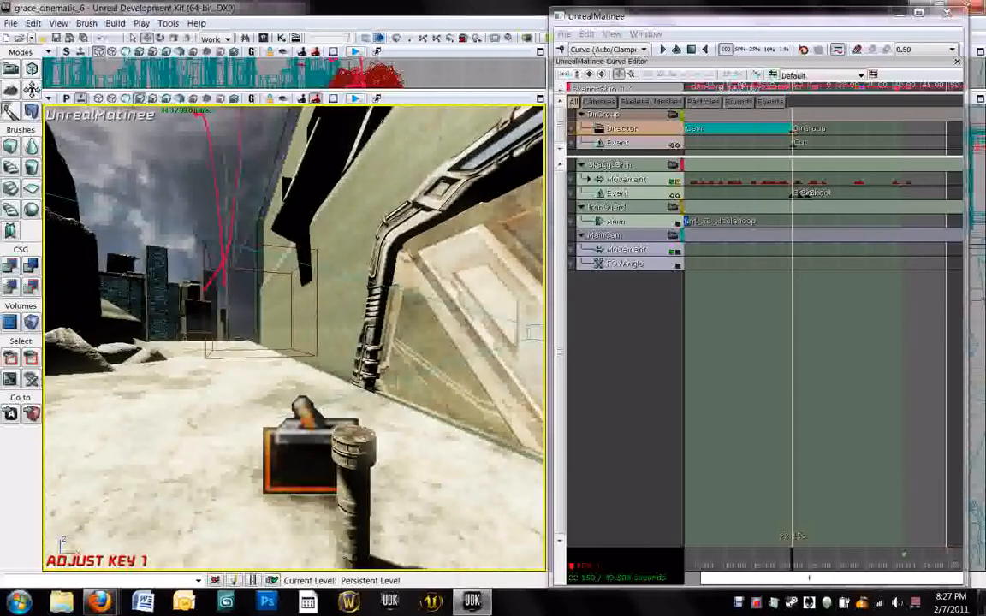
{"action": "right_click_drag", "start_coordinate": [223, 361], "coordinate": [220, 352]}
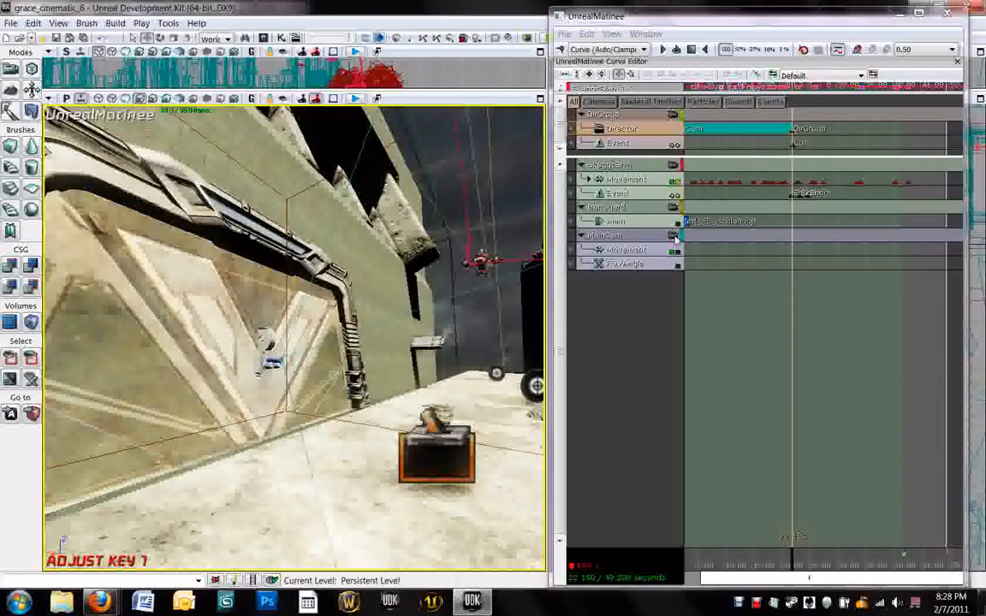
Lock the viewport to MainCam and return the playhead to time 0.
{"action": "left_click", "coordinate": [674, 236]}
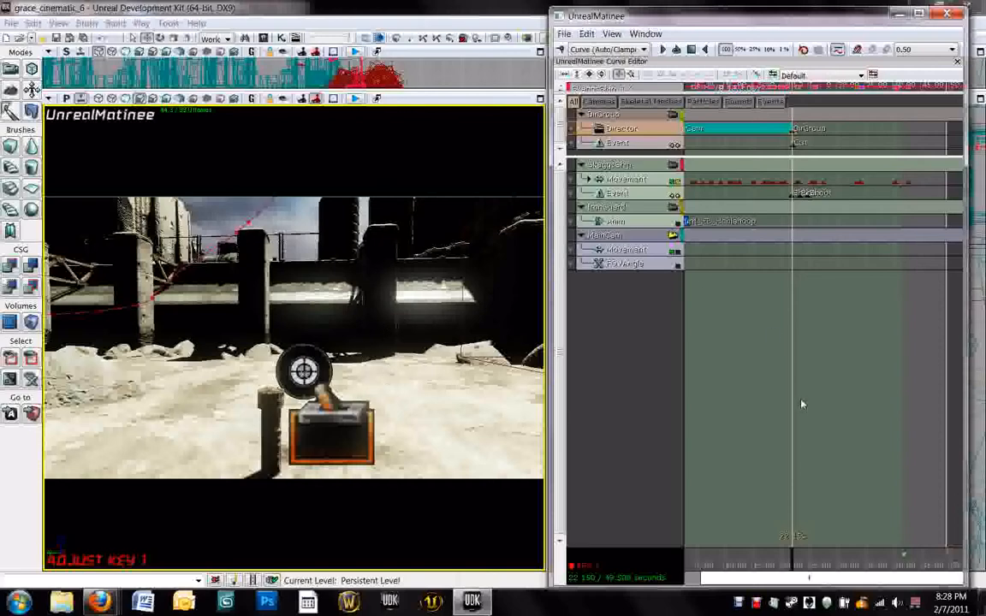
{"action": "mouse_move", "coordinate": [792, 565]}
{"action": "left_mouse_down"}
{"action": "mouse_move", "coordinate": [693, 567]}
{"action": "mouse_move", "coordinate": [907, 591]}
{"action": "left_mouse_up"}
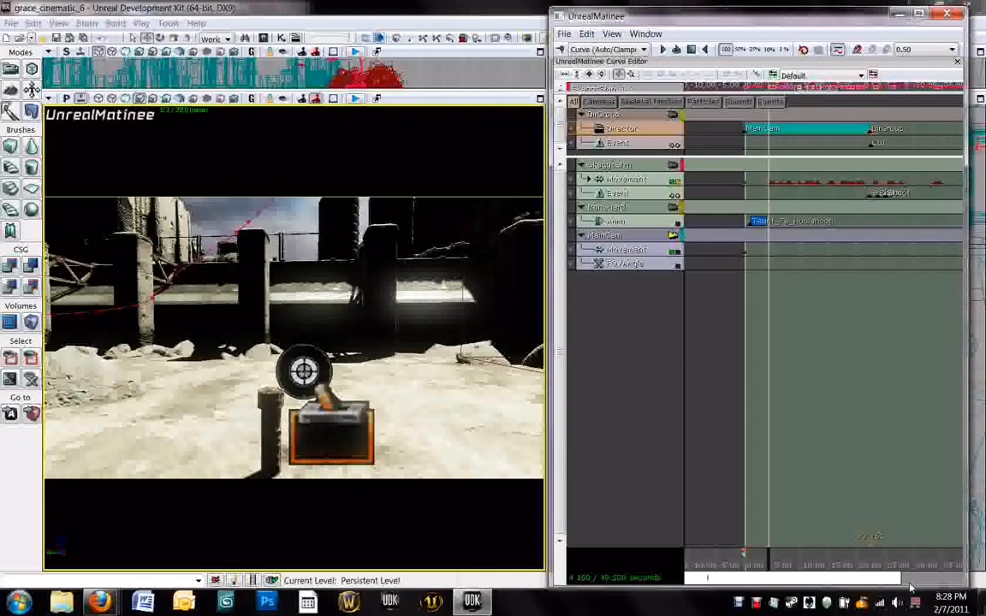
{"action": "mouse_move", "coordinate": [754, 564]}
{"action": "left_mouse_down"}
{"action": "mouse_move", "coordinate": [732, 557]}
{"action": "mouse_move", "coordinate": [799, 570]}
{"action": "left_mouse_up"}
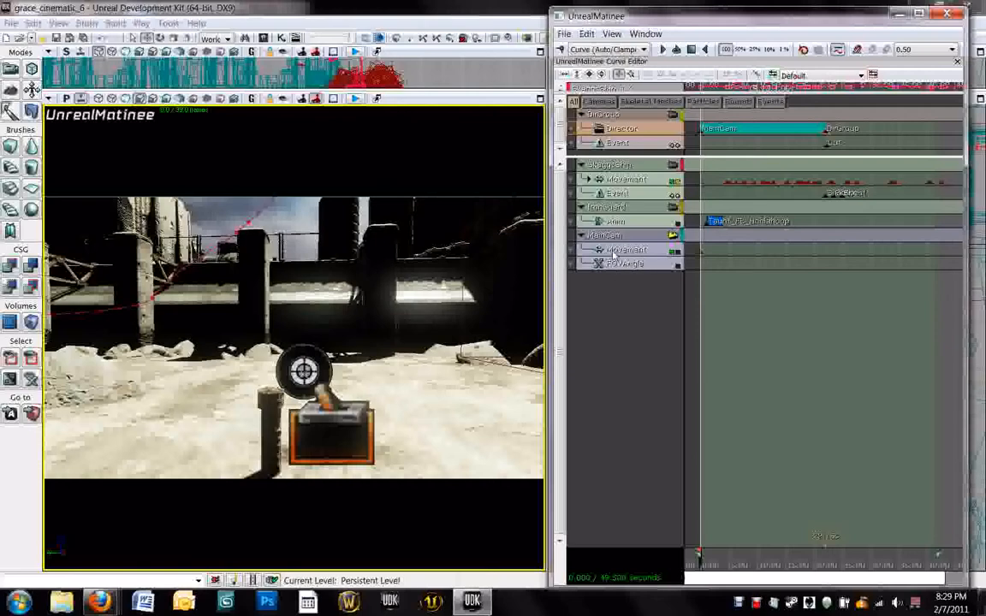
Add a MainCam FOVAngle key at time 0, then scrub to about 1.04 seconds.
{"action": "left_click", "coordinate": [618, 250]}
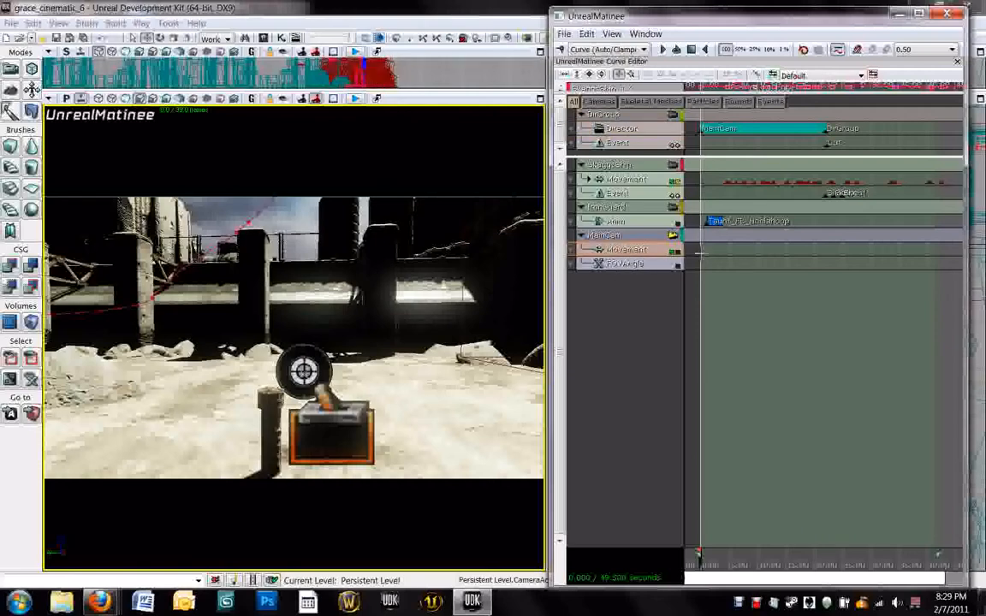
{"action": "left_click", "coordinate": [646, 265]}
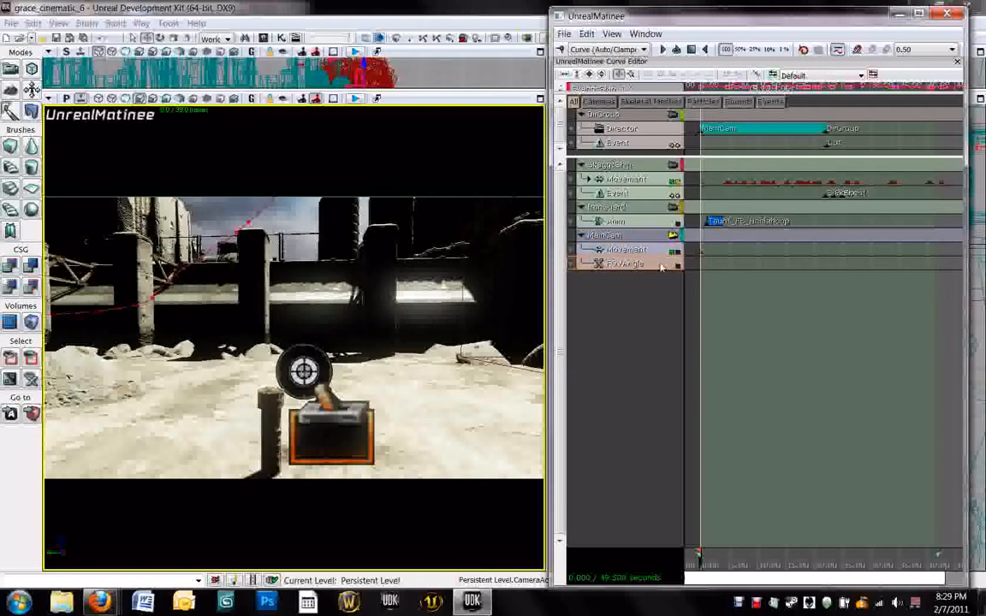
{"action": "key", "text": "Return"}
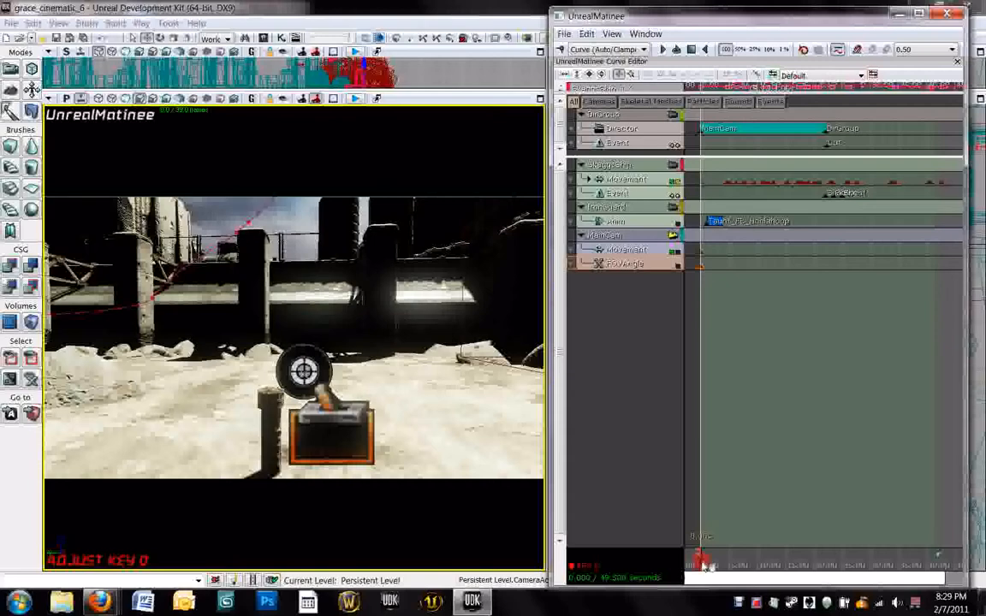
{"action": "left_click_drag", "start_coordinate": [703, 566], "coordinate": [706, 566]}
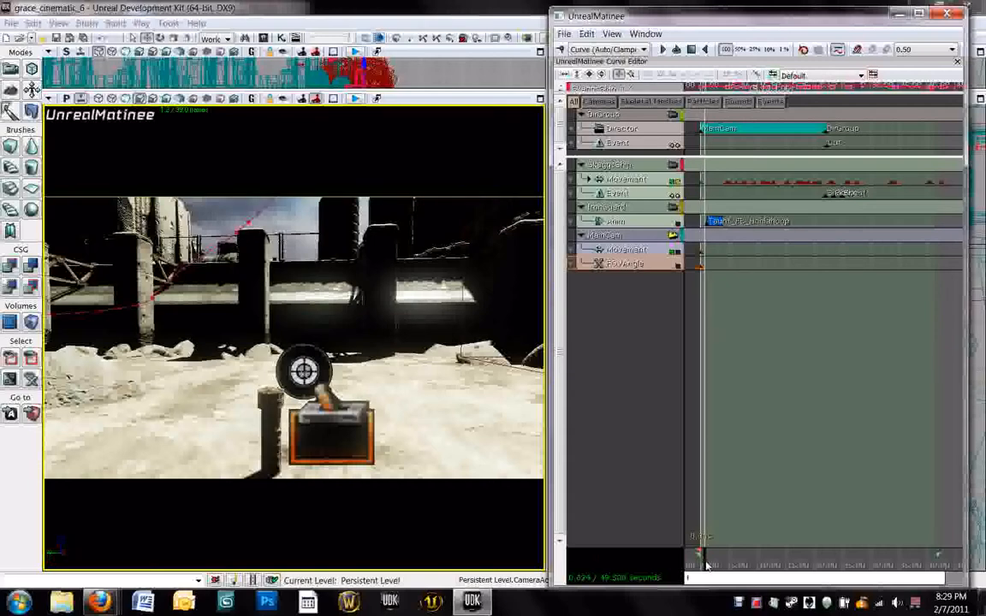
{"action": "left_click_drag", "start_coordinate": [706, 566], "coordinate": [707, 565]}
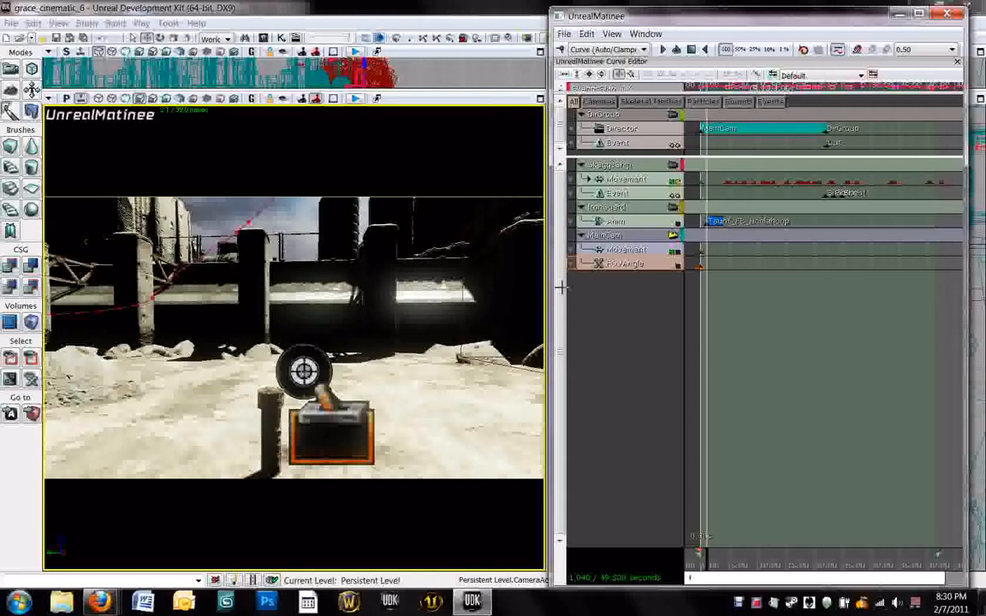
Add a MainCam Movement key near one second, aimed right toward the rocks.
{"action": "left_click", "coordinate": [626, 250]}
{"action": "key", "text": "Return"}
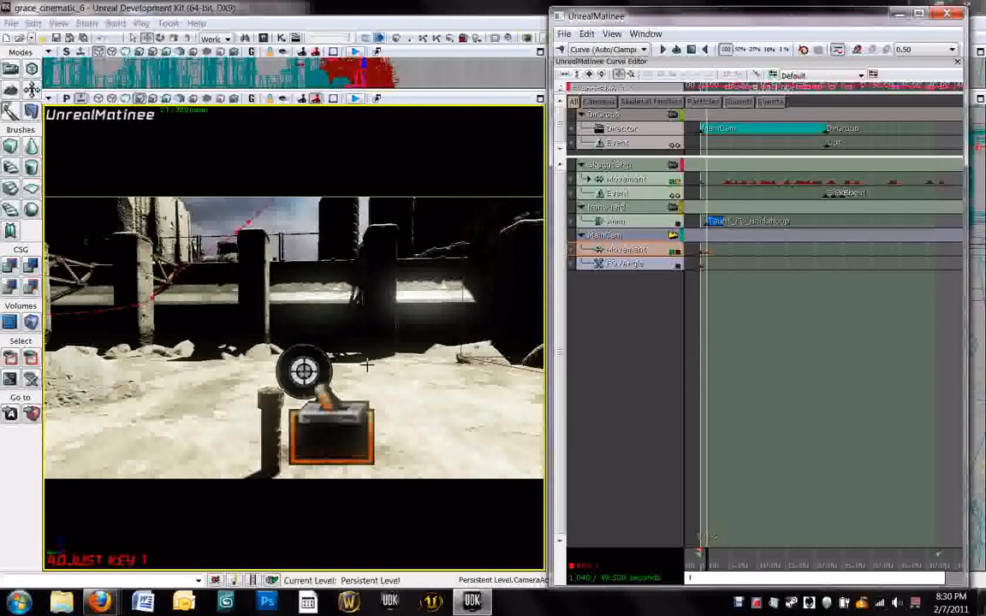
{"action": "left_click_drag", "start_coordinate": [367, 366], "coordinate": [531, 367]}
{"action": "left_click_drag", "start_coordinate": [419, 340], "coordinate": [428, 341]}
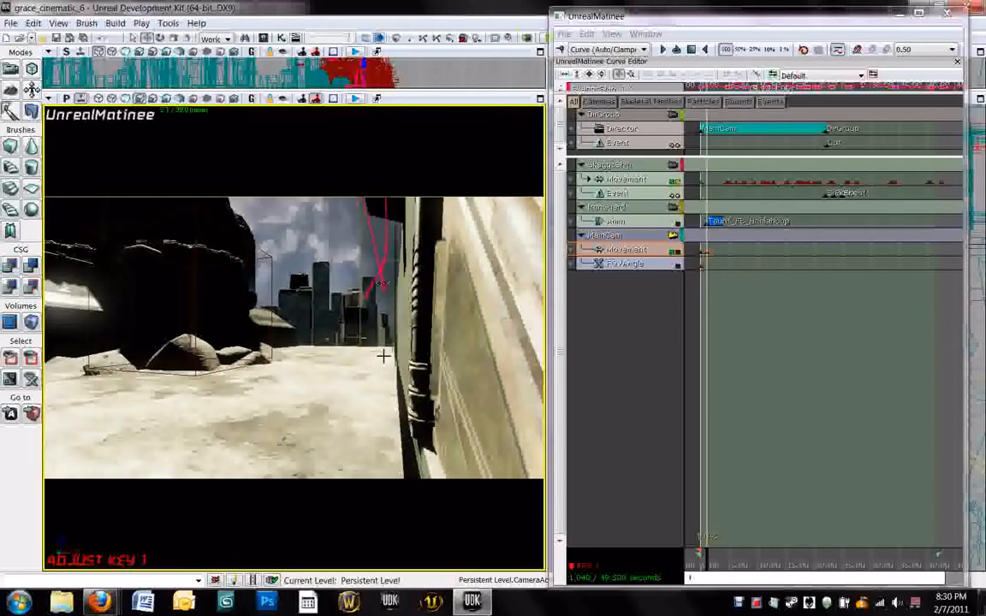
Add a matching FOVAngle key and set its value to 8 for a tight close-up.
{"action": "left_click", "coordinate": [648, 264]}
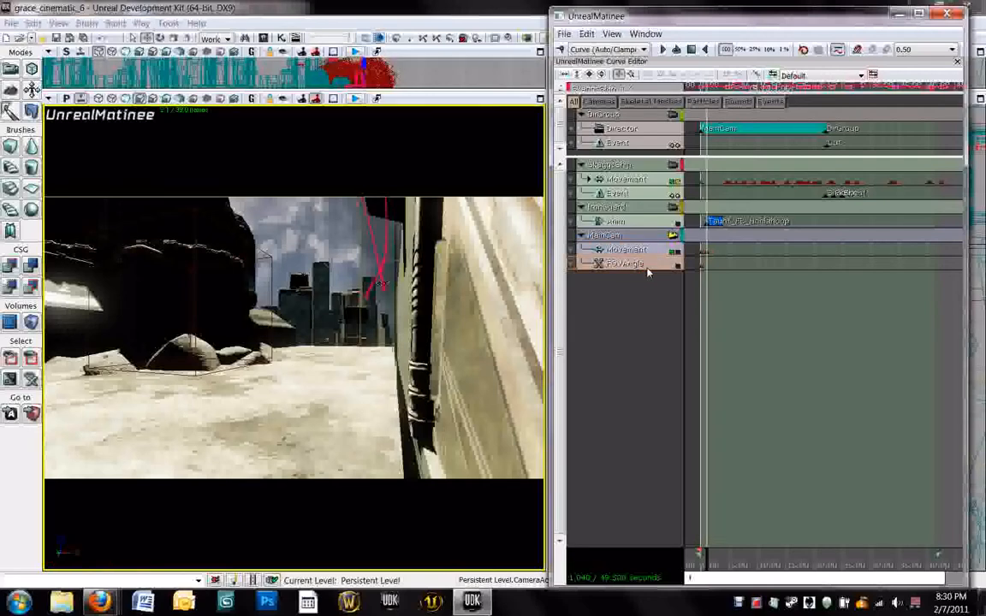
{"action": "key", "text": "Return"}
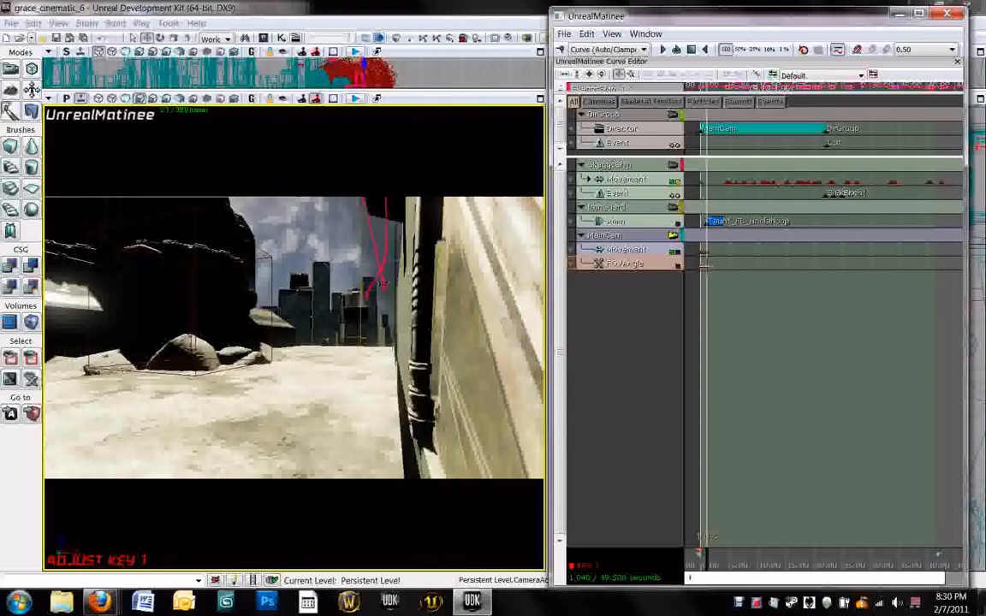
{"action": "right_click", "coordinate": [707, 264]}
{"action": "left_click", "coordinate": [742, 286]}
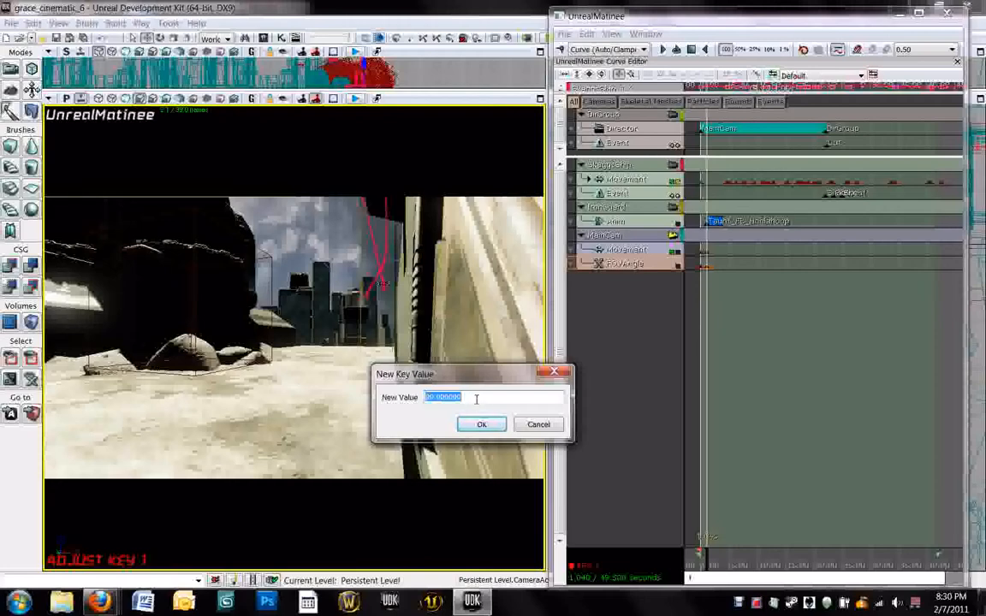
{"action": "type", "text": "8"}
{"action": "key", "text": "Return"}
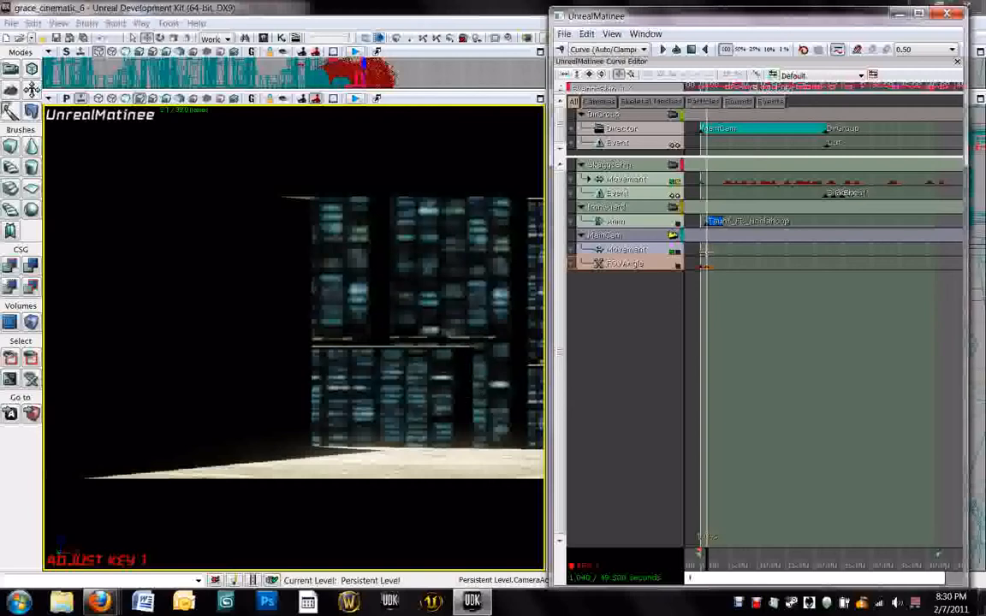
Frame the character against the buildings and add an FOVAngle key at about 3.43 seconds.
{"action": "left_click", "coordinate": [693, 252]}
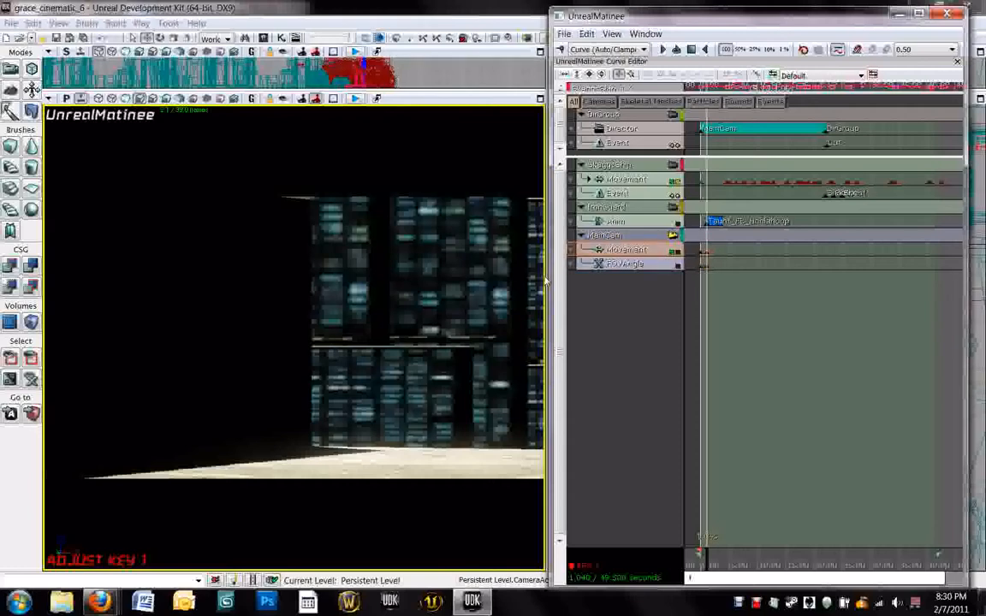
{"action": "left_click_drag", "start_coordinate": [373, 370], "coordinate": [373, 370]}
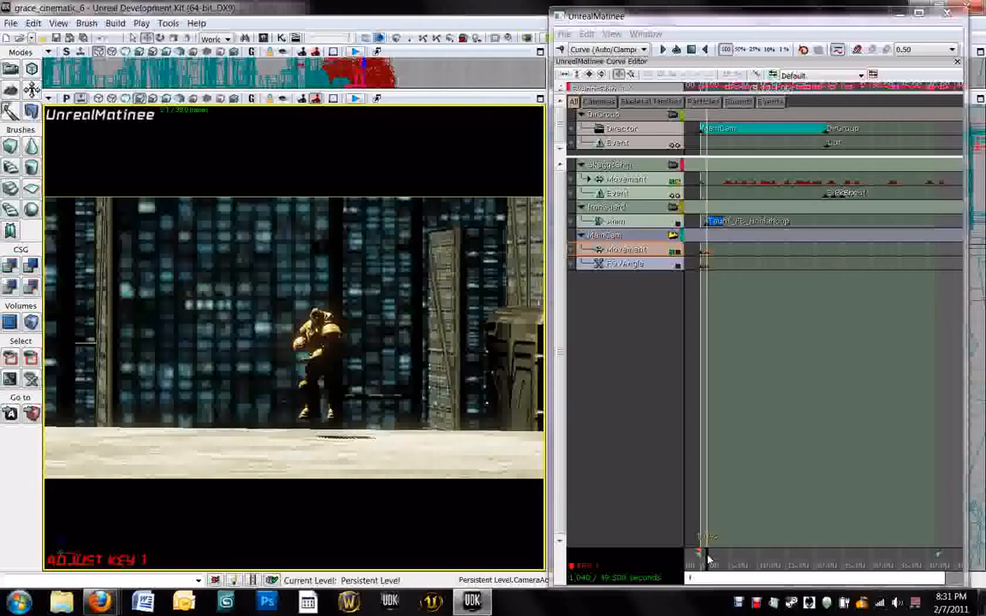
{"action": "left_click_drag", "start_coordinate": [708, 558], "coordinate": [721, 562]}
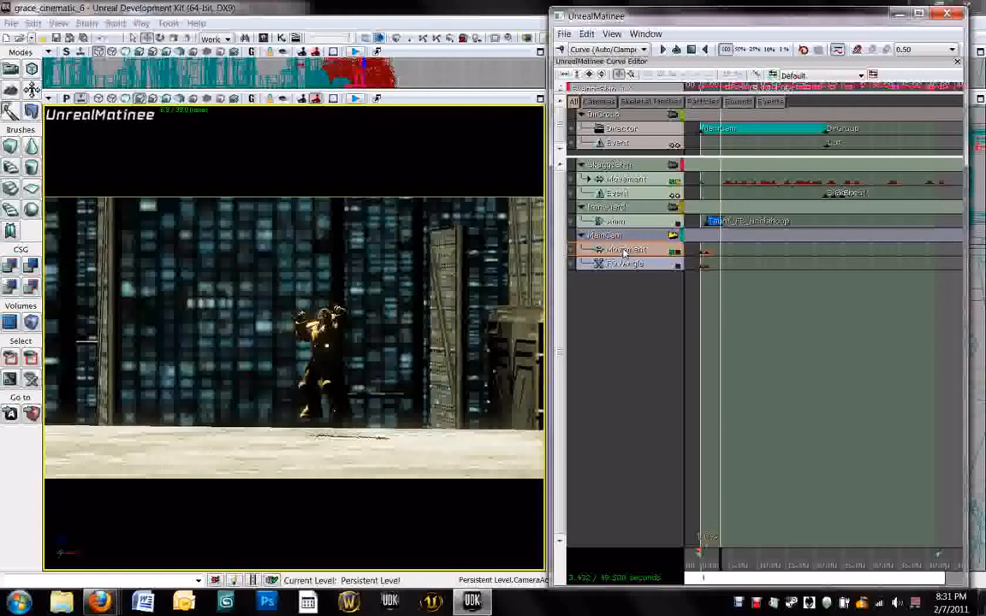
{"action": "left_click", "coordinate": [626, 264]}
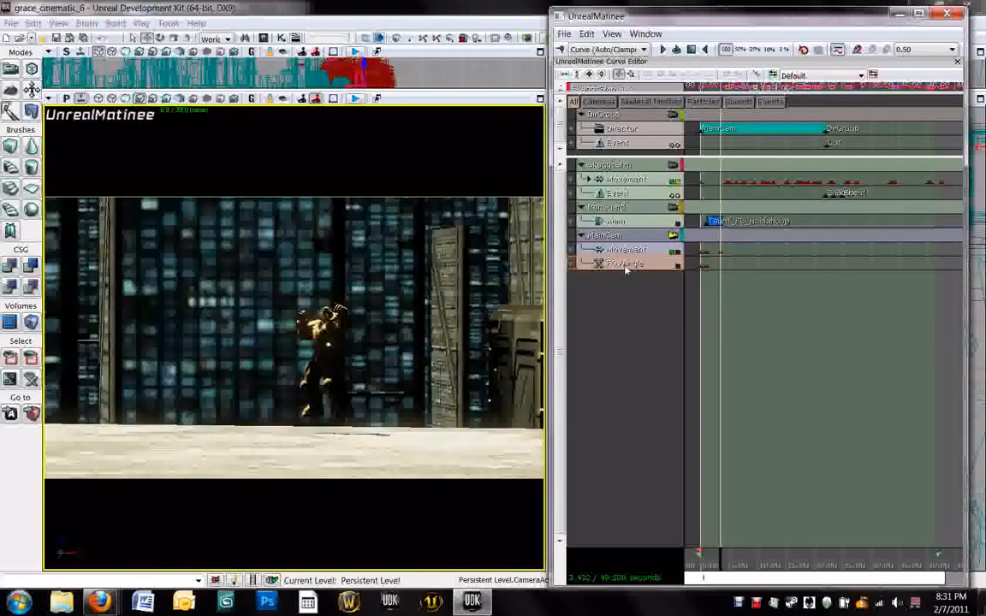
{"action": "key", "text": "Return"}
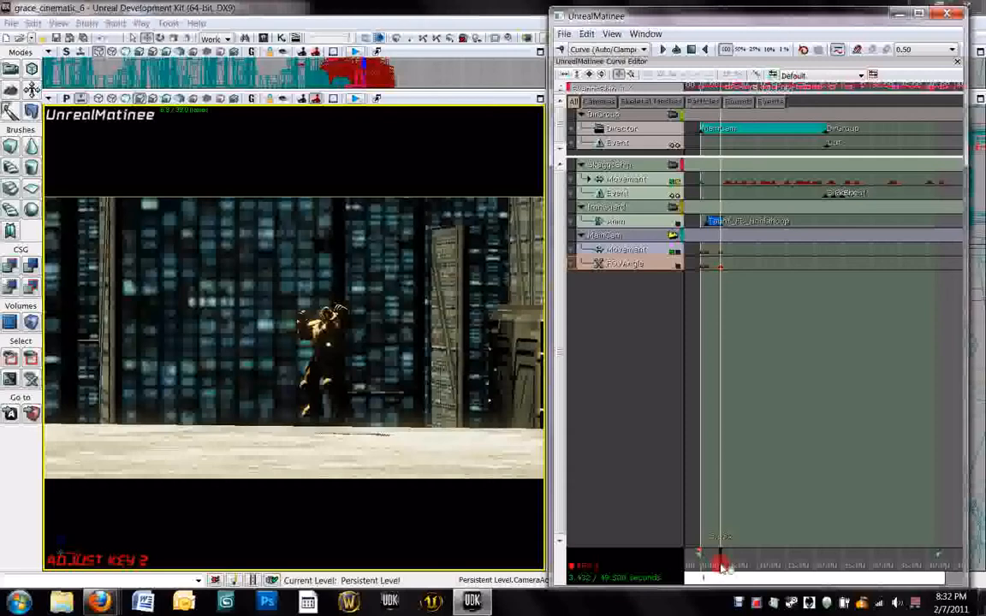
At about 4.6 seconds add a Movement key swinging MainCam up toward the sky and aircraft.
{"action": "left_click_drag", "start_coordinate": [723, 567], "coordinate": [726, 569]}
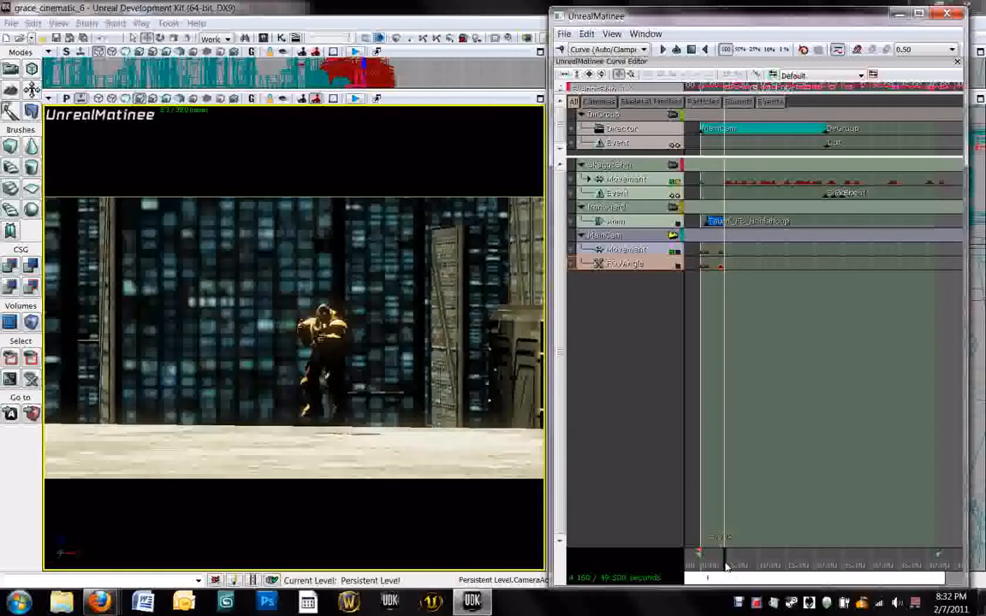
{"action": "left_click_drag", "start_coordinate": [726, 569], "coordinate": [730, 567]}
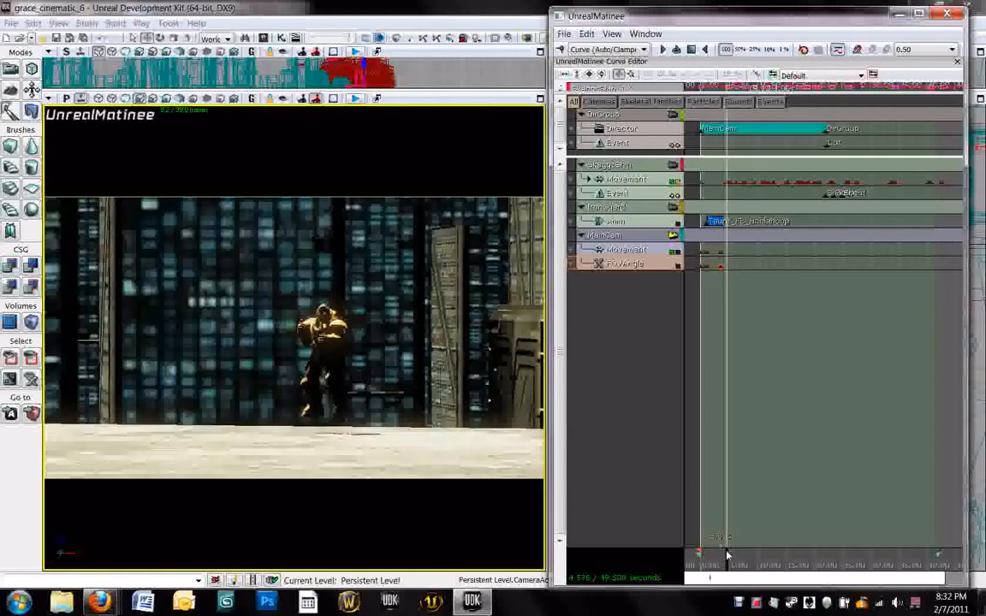
{"action": "left_click", "coordinate": [643, 253]}
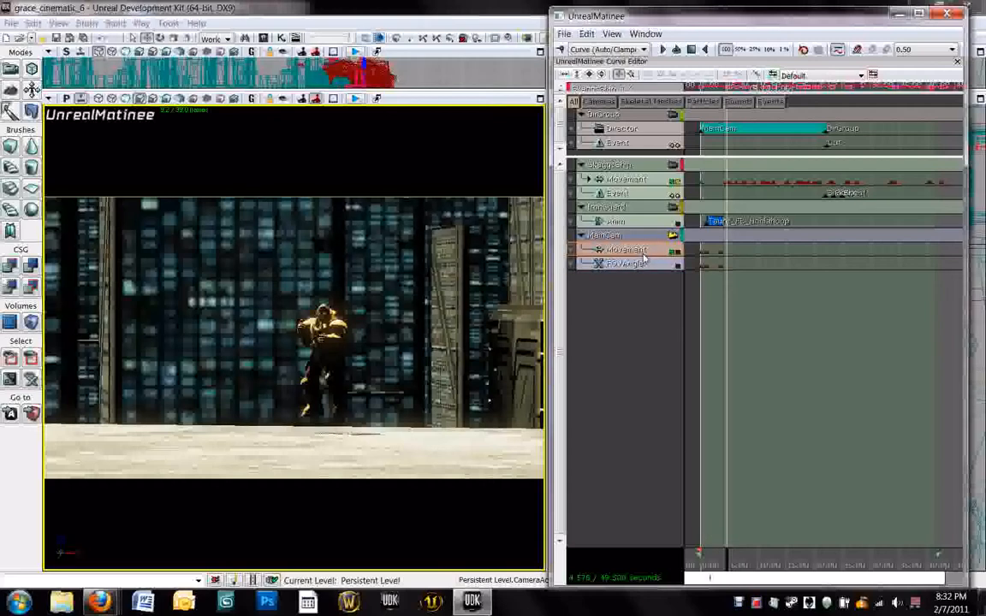
{"action": "key", "text": "Return"}
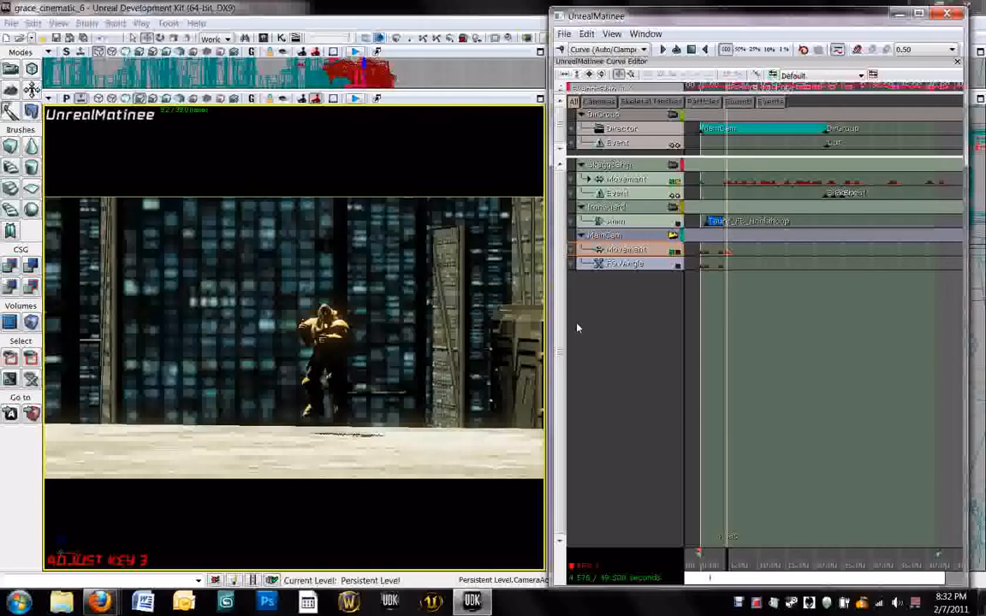
{"action": "left_click_drag", "start_coordinate": [479, 325], "coordinate": [274, 326]}
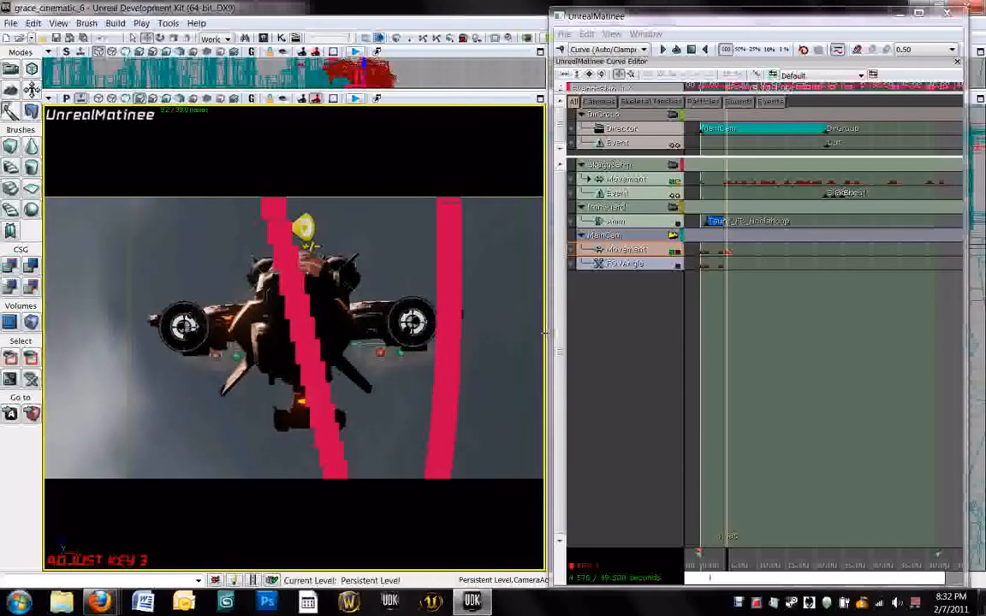
Set the FOVAngle key at 4.6 seconds to a wider value, then scrub to about 7.5 seconds.
{"action": "left_click", "coordinate": [628, 265]}
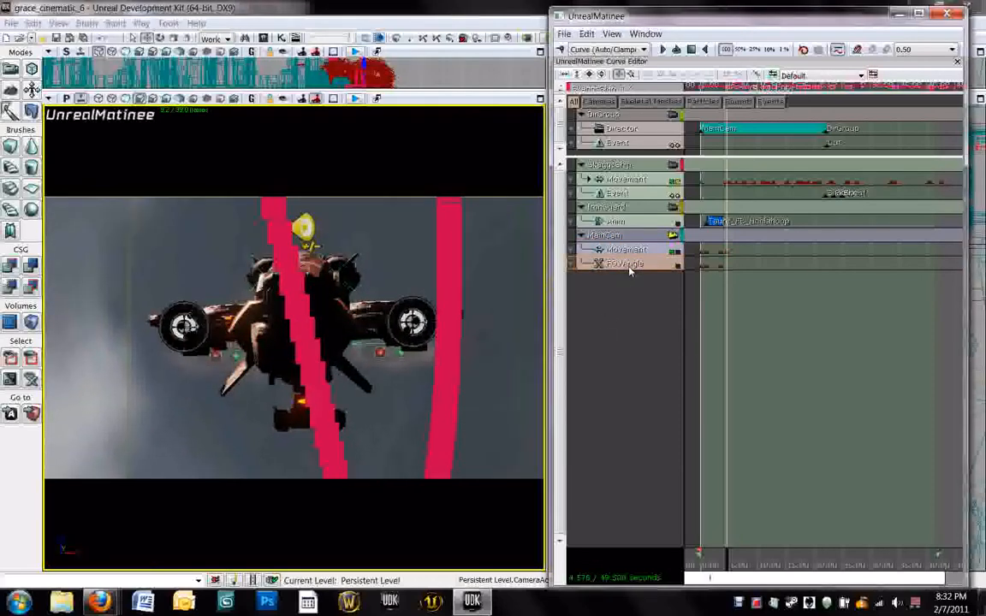
{"action": "left_click", "coordinate": [728, 266]}
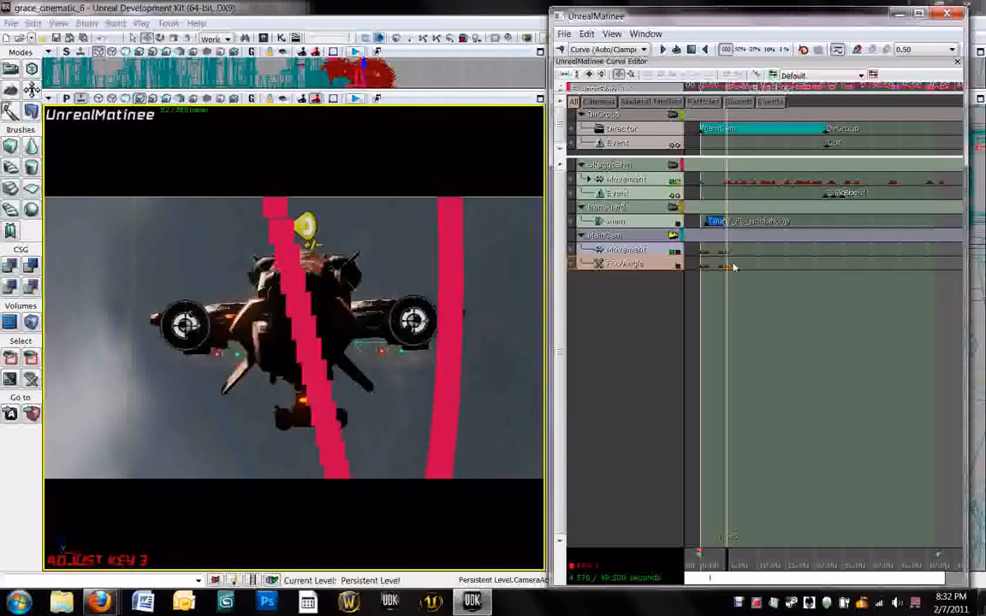
{"action": "right_click", "coordinate": [728, 266]}
{"action": "left_click", "coordinate": [749, 284]}
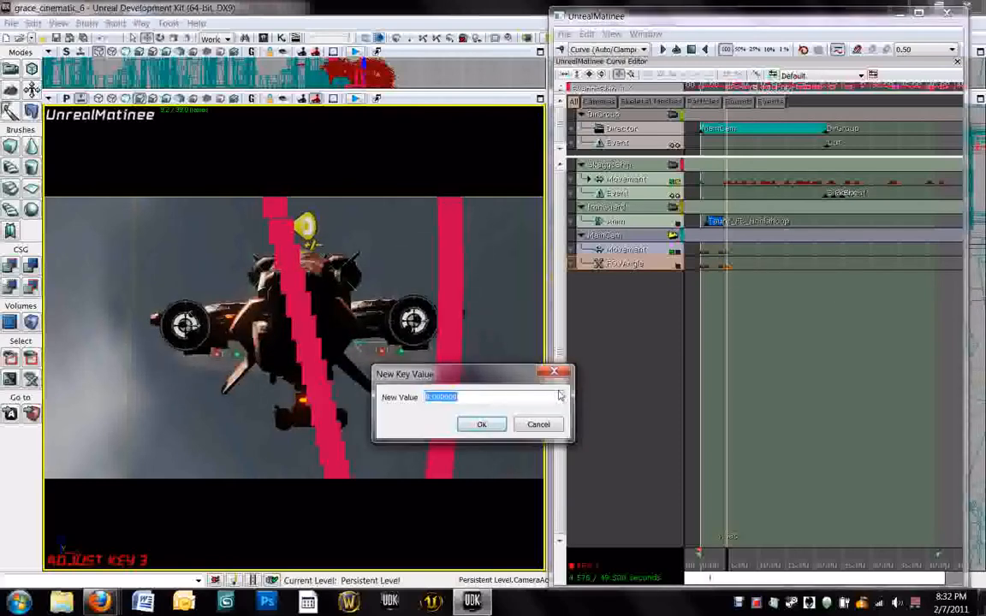
{"action": "type", "text": "120"}
{"action": "key", "text": "Return"}
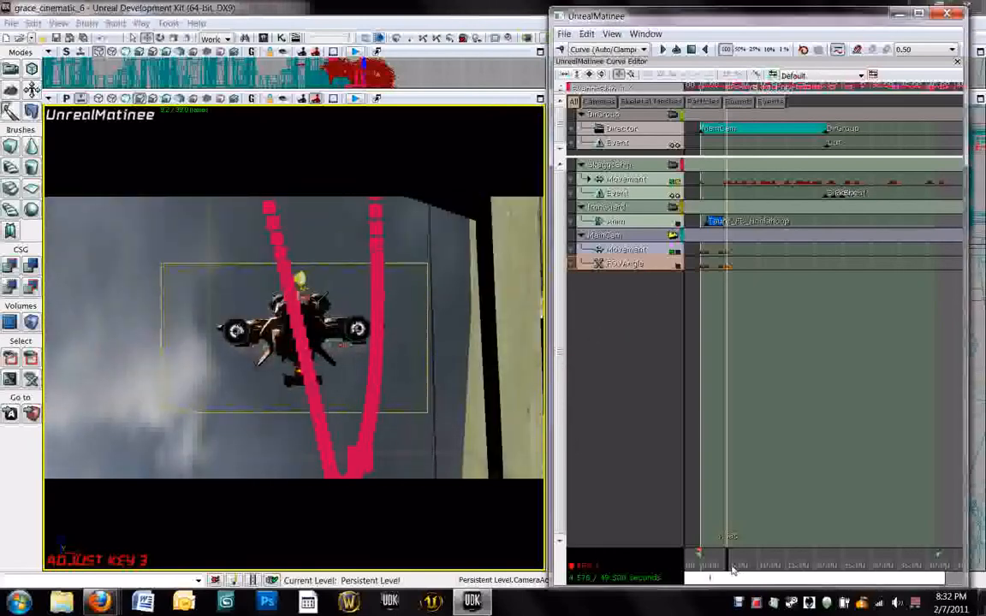
{"action": "left_click_drag", "start_coordinate": [728, 565], "coordinate": [736, 562]}
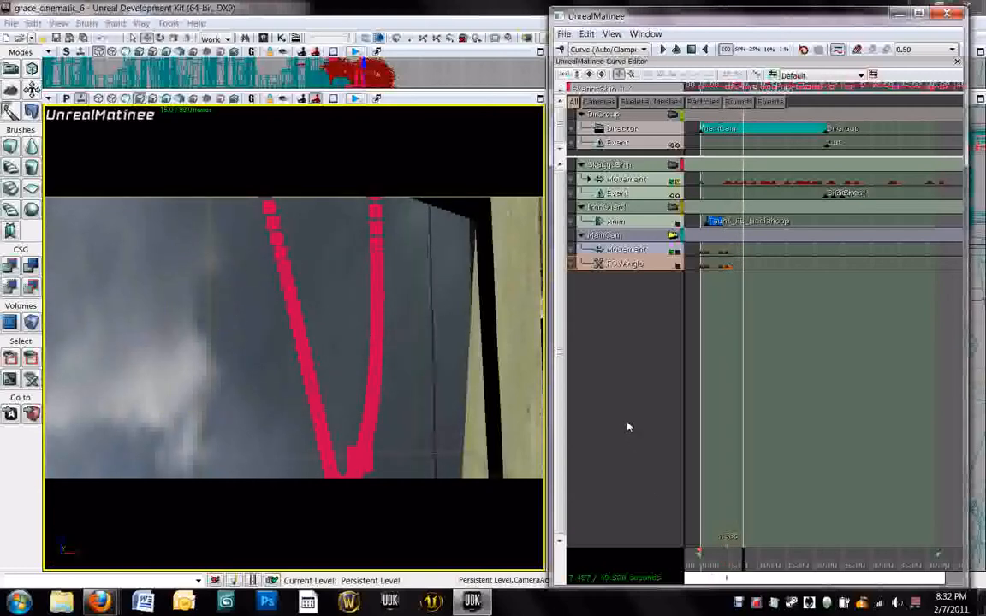
Add a Movement key aimed up at the ship, set its FOVAngle key to 25, and scrub forward.
{"action": "left_click", "coordinate": [603, 255]}
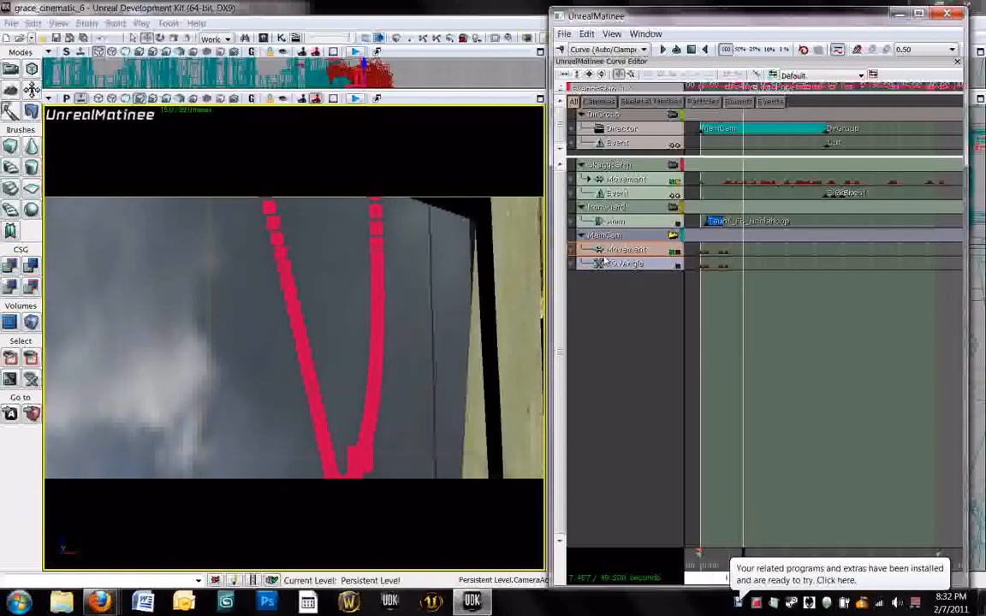
{"action": "key", "text": "Return"}
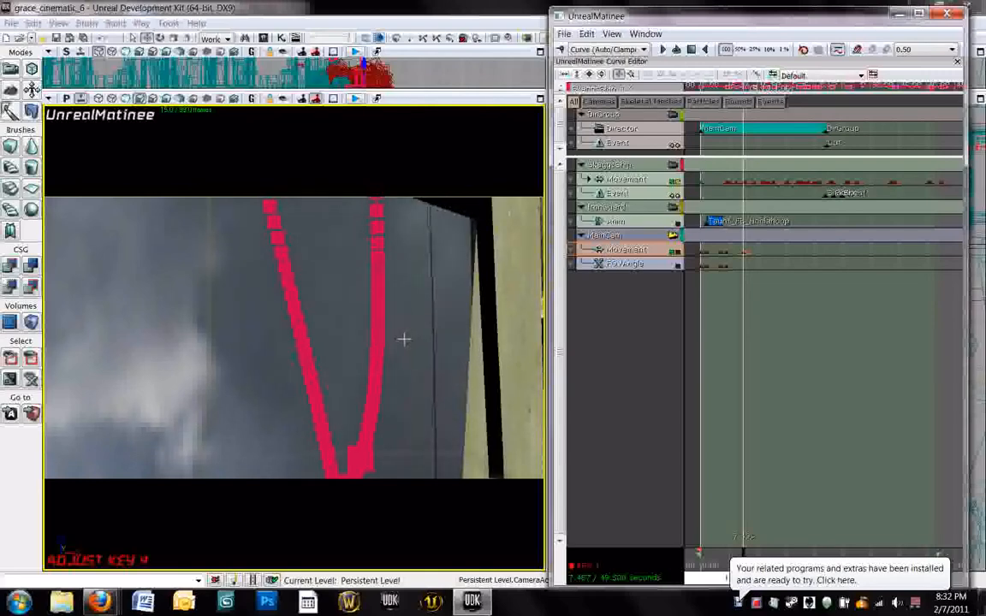
{"action": "left_click_drag", "start_coordinate": [392, 330], "coordinate": [392, 331]}
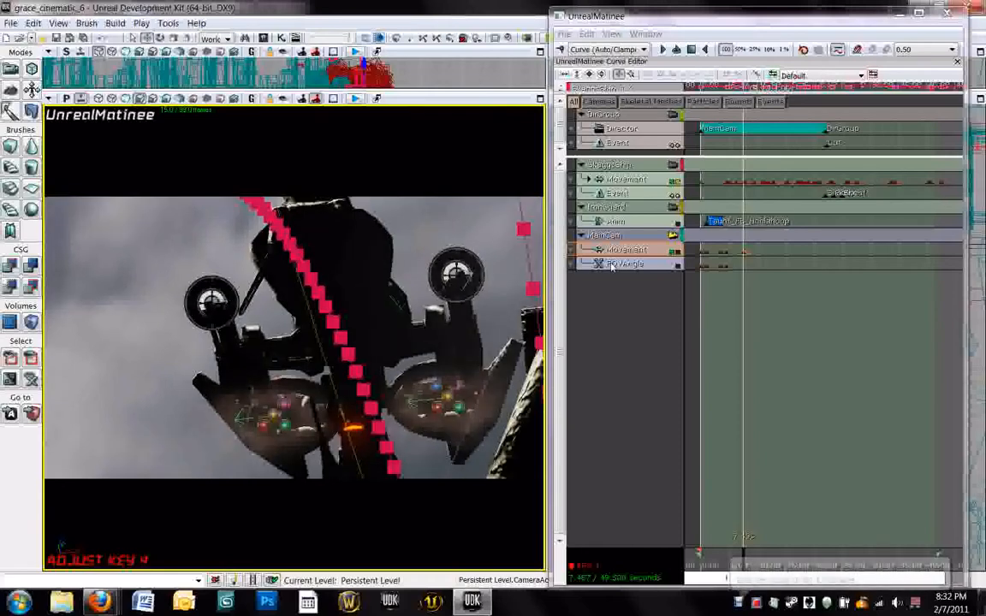
{"action": "left_click", "coordinate": [612, 266]}
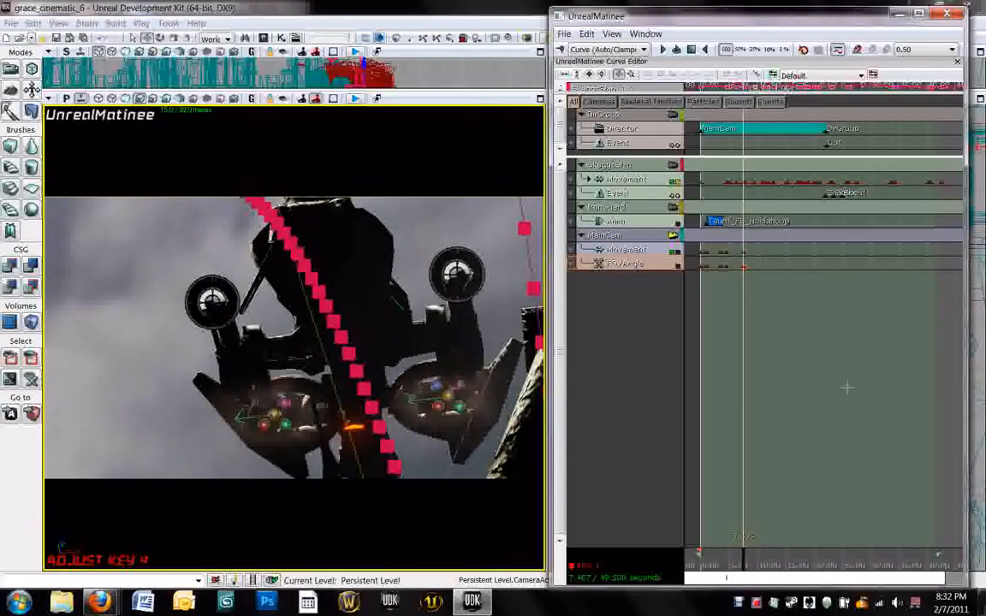
{"action": "left_click", "coordinate": [743, 267]}
{"action": "right_click", "coordinate": [744, 267]}
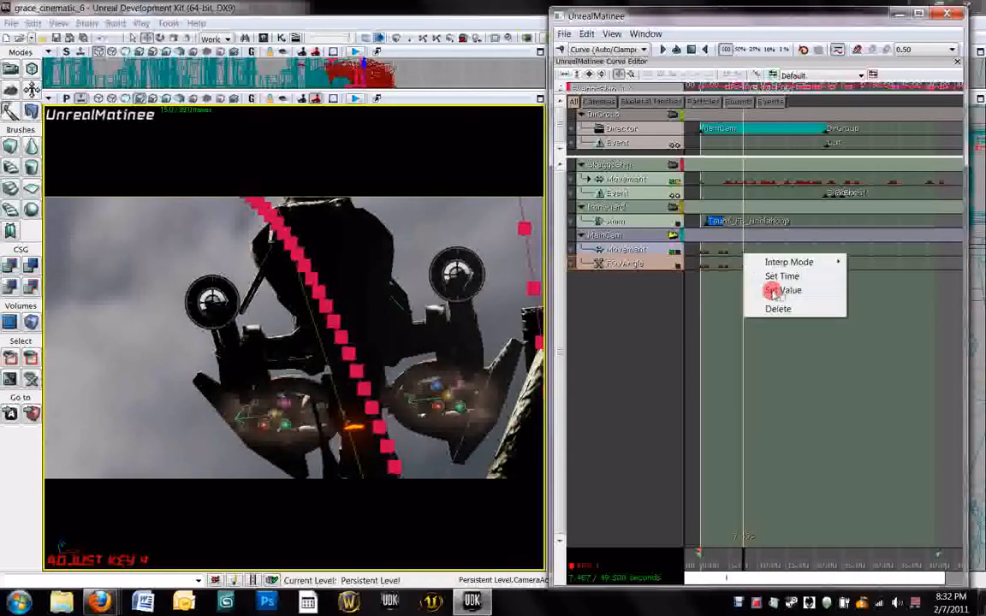
{"action": "left_click", "coordinate": [775, 291]}
{"action": "type", "text": "25"}
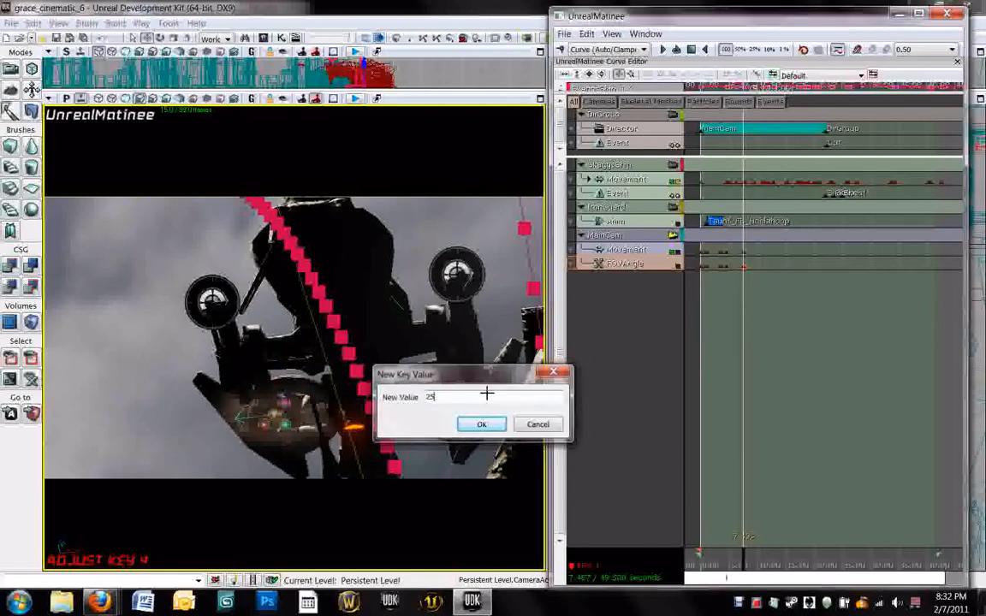
{"action": "key", "text": "Return"}
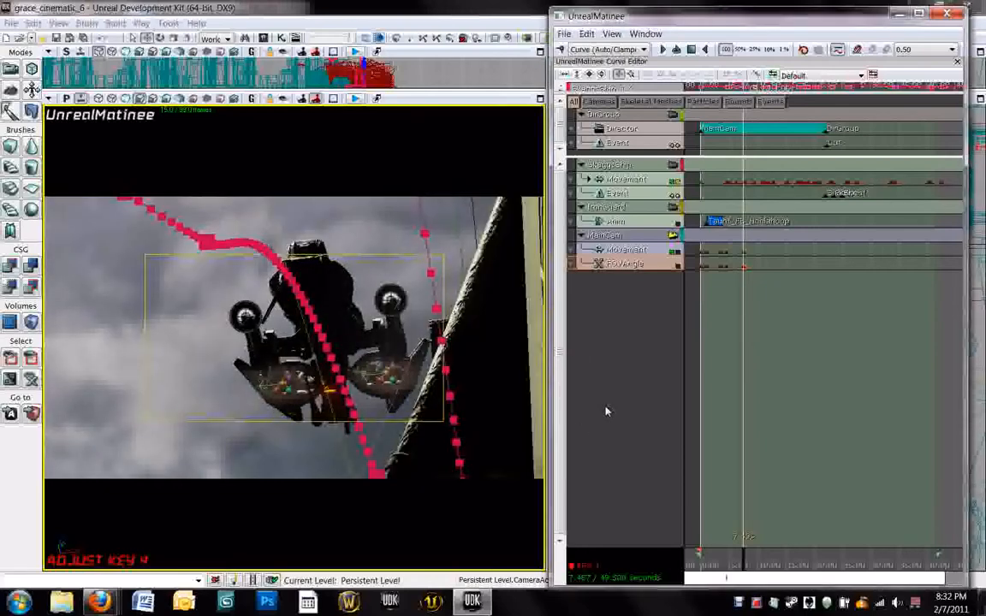
{"action": "left_click_drag", "start_coordinate": [746, 574], "coordinate": [757, 568]}
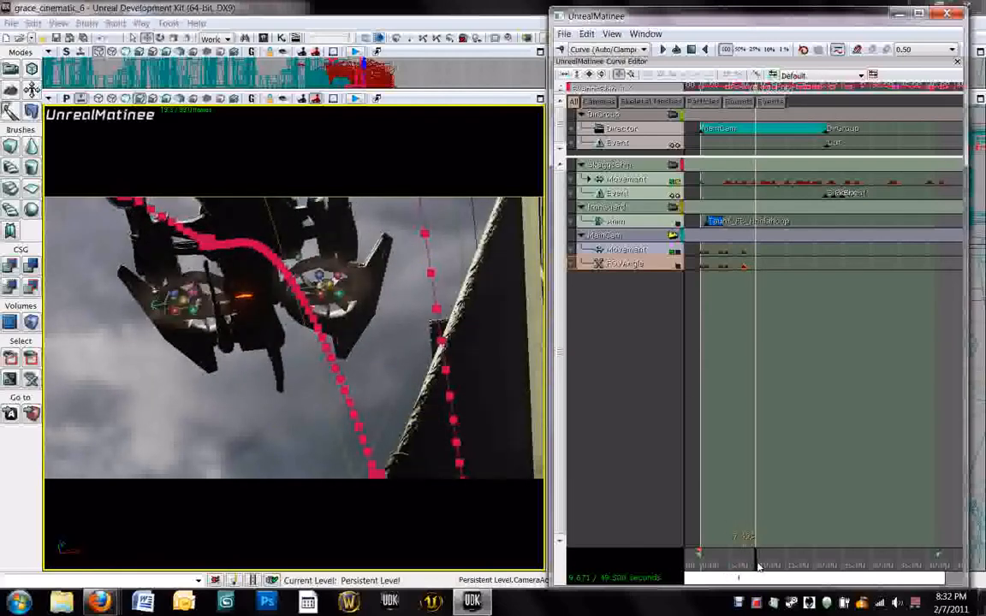
Add a Movement key near 9.6 seconds looking up at the vehicle, set FOV to 35, scrub to 12.9 s.
{"action": "left_click", "coordinate": [636, 251]}
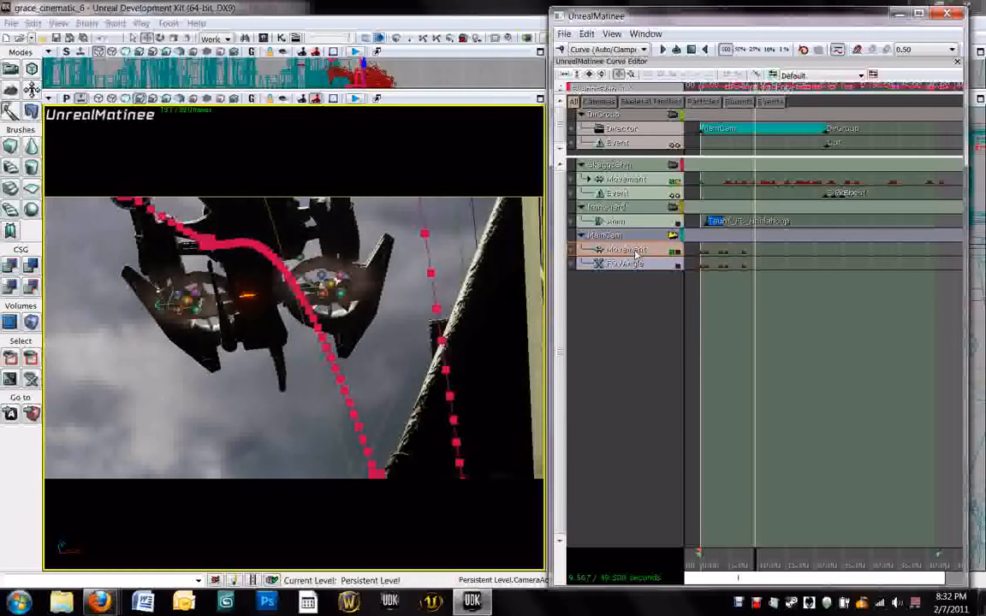
{"action": "key", "text": "Return"}
{"action": "right_click_drag", "start_coordinate": [442, 345], "coordinate": [442, 345]}
{"action": "left_click", "coordinate": [636, 265]}
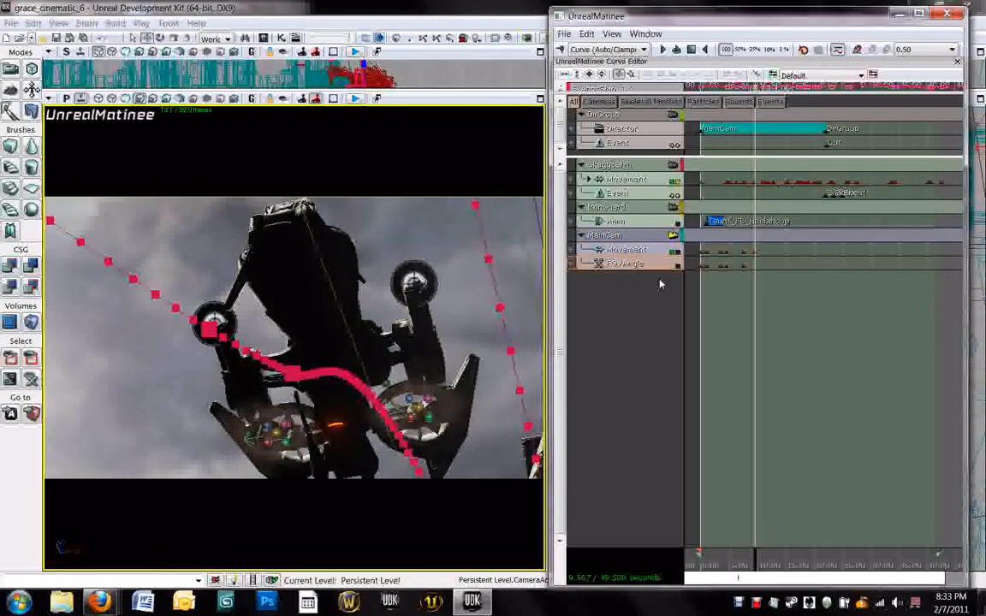
{"action": "left_click", "coordinate": [757, 265]}
{"action": "right_click", "coordinate": [757, 265]}
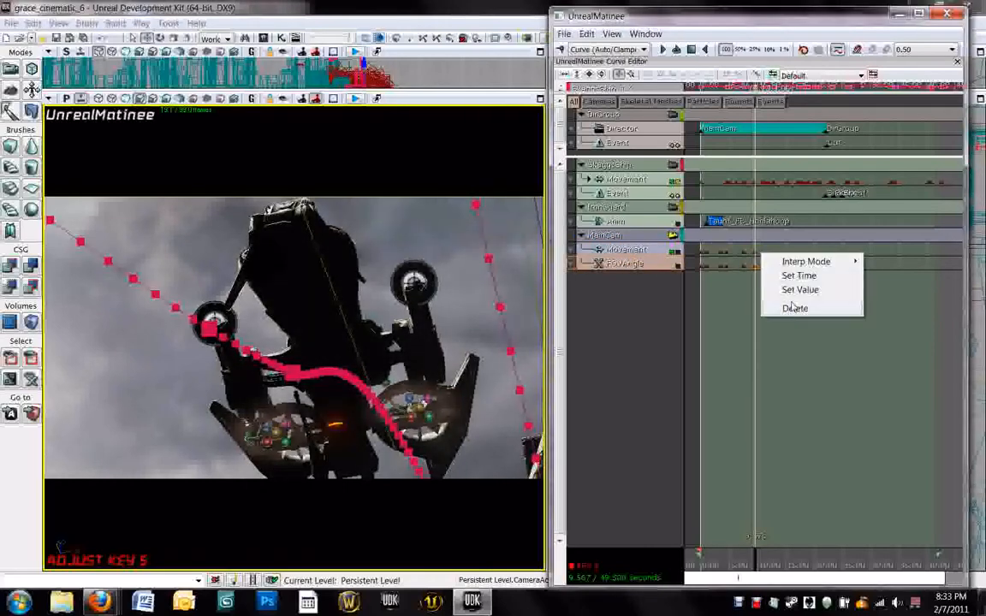
{"action": "left_click", "coordinate": [775, 288]}
{"action": "type", "text": "35"}
{"action": "left_click", "coordinate": [483, 425]}
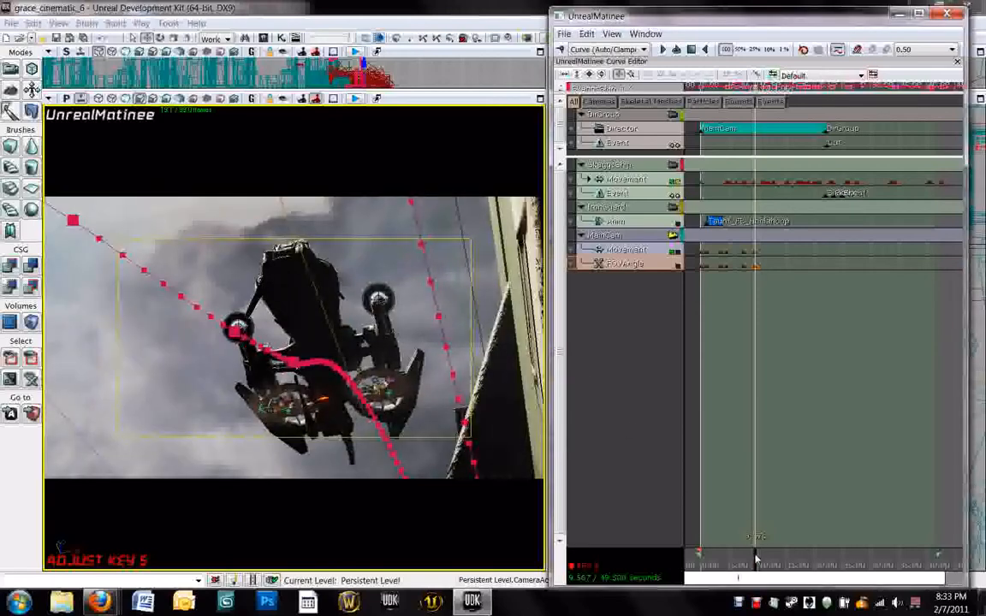
{"action": "left_click_drag", "start_coordinate": [755, 554], "coordinate": [775, 555]}
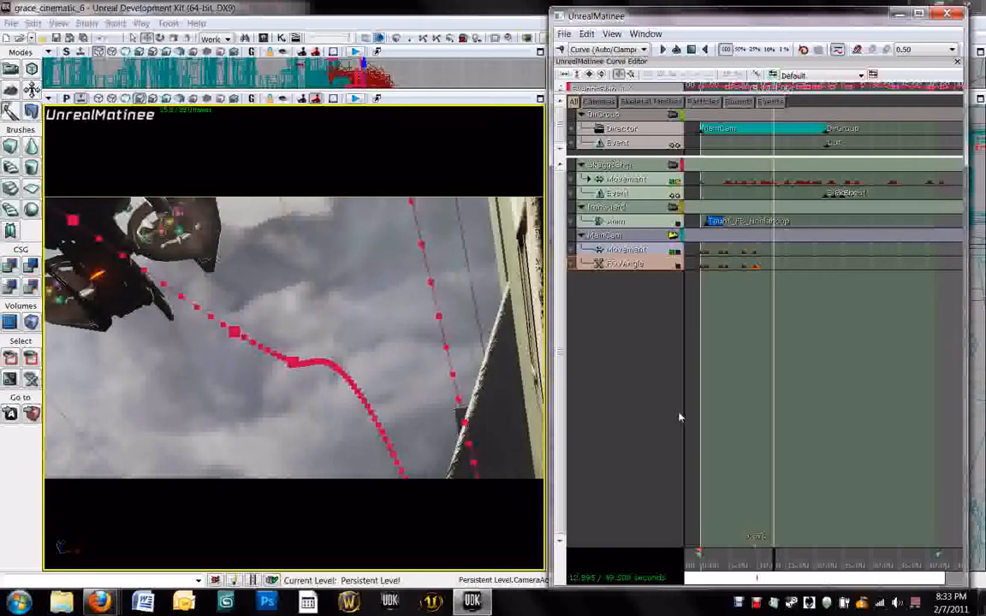
At about 12.9 seconds add a MainCam Movement key and an FOVAngle key set to 45.
{"action": "left_click", "coordinate": [615, 236]}
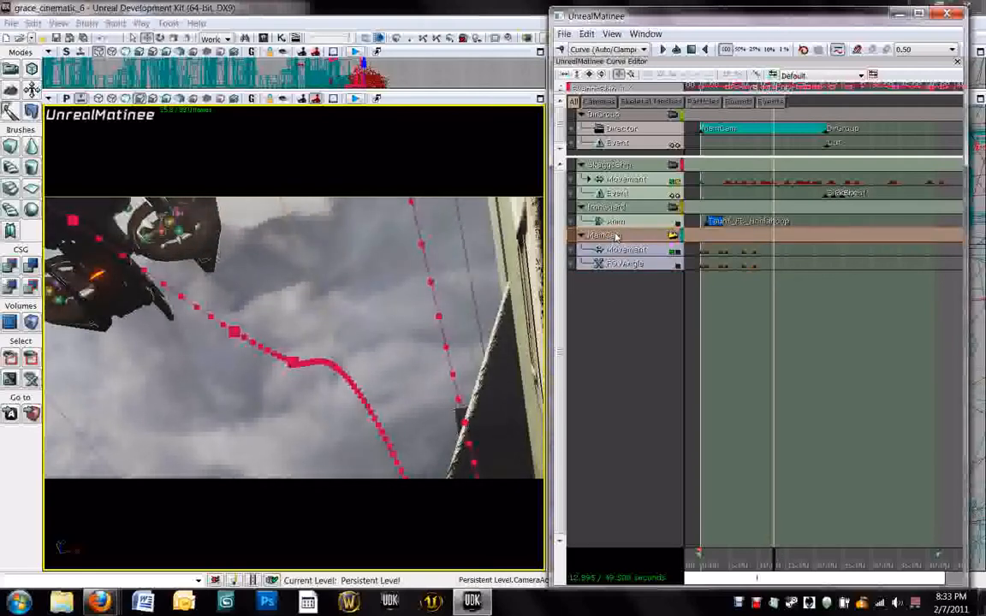
{"action": "left_click", "coordinate": [630, 249]}
{"action": "key", "text": "Return"}
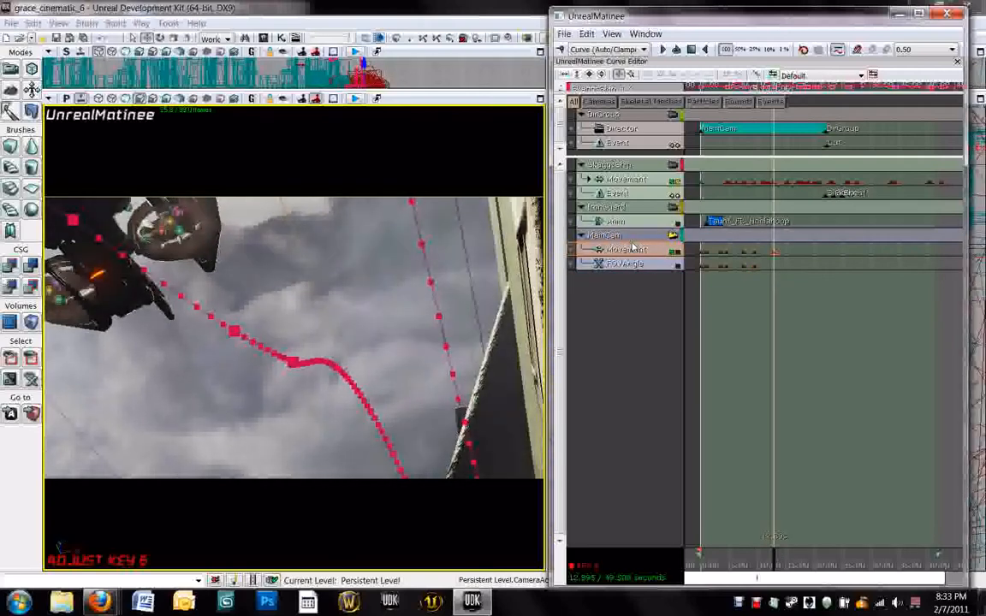
{"action": "left_click", "coordinate": [661, 264]}
{"action": "key", "text": "Return"}
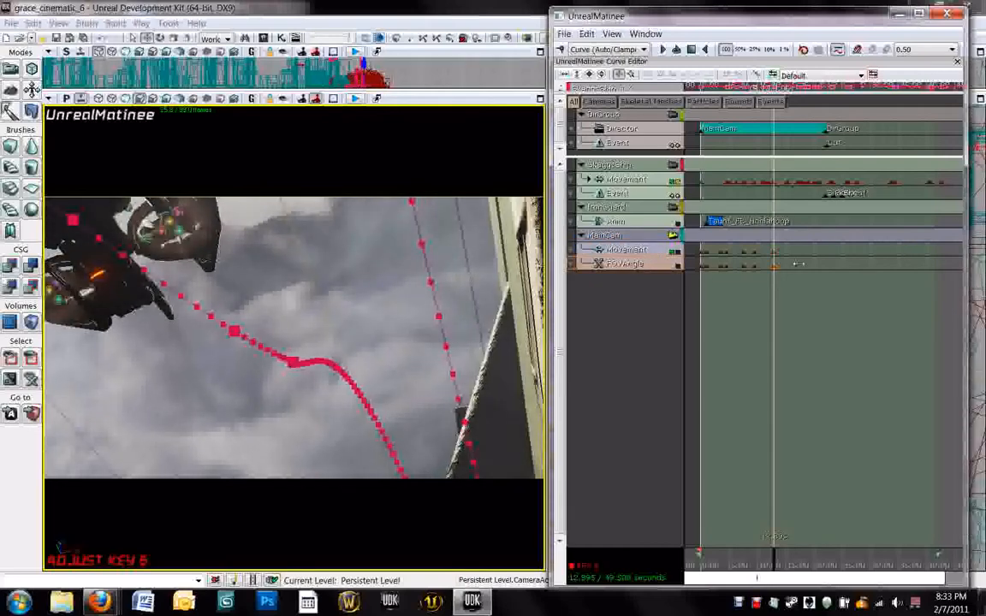
{"action": "right_click", "coordinate": [774, 265]}
{"action": "left_click", "coordinate": [801, 287]}
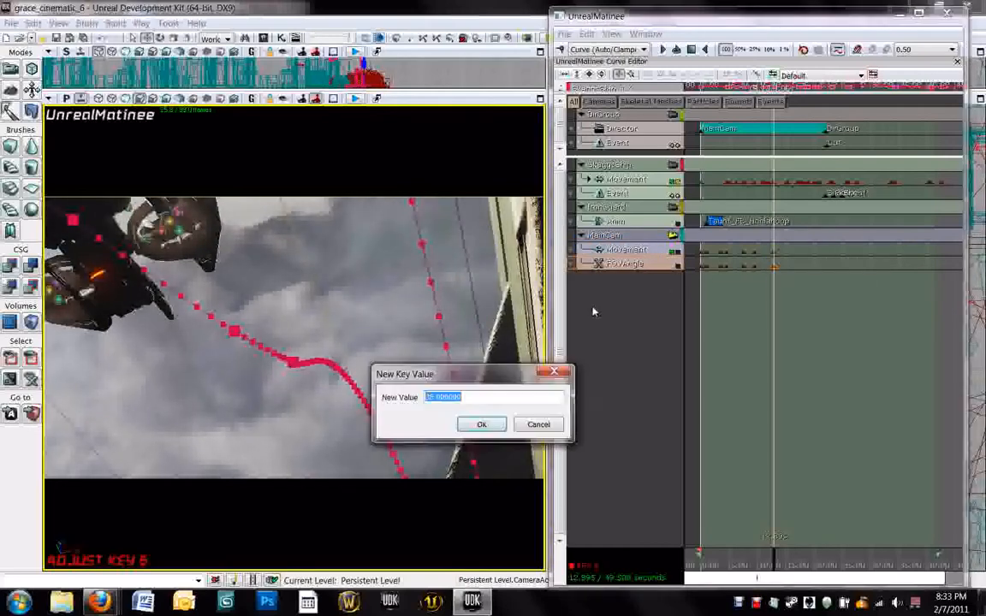
{"action": "type", "text": "25"}
{"action": "key", "text": "Return"}
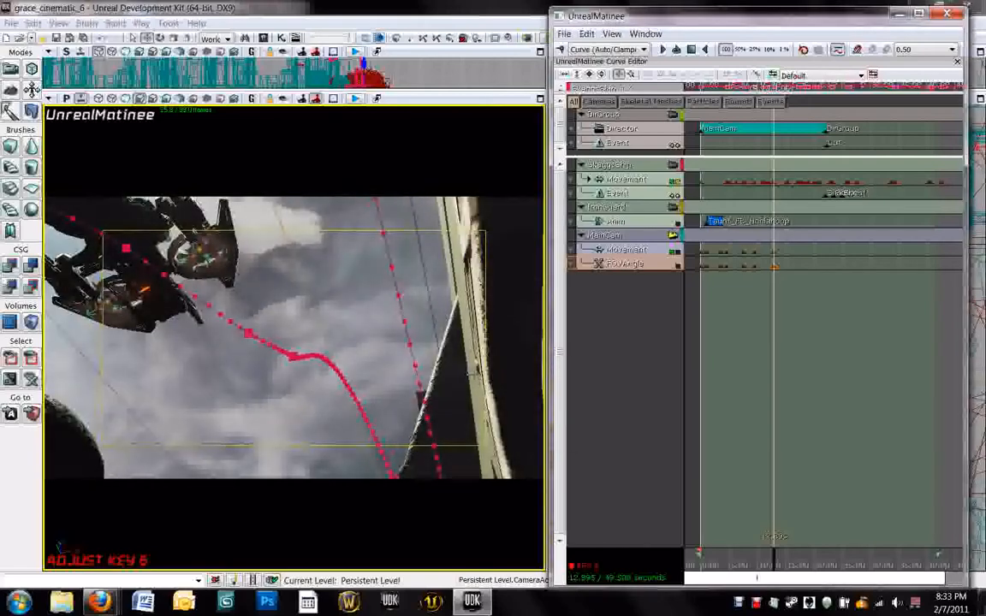
Scrub later and add a Movement key swinging MainCam down to the rooftop tanks.
{"action": "left_click", "coordinate": [755, 253]}
{"action": "left_click", "coordinate": [774, 253]}
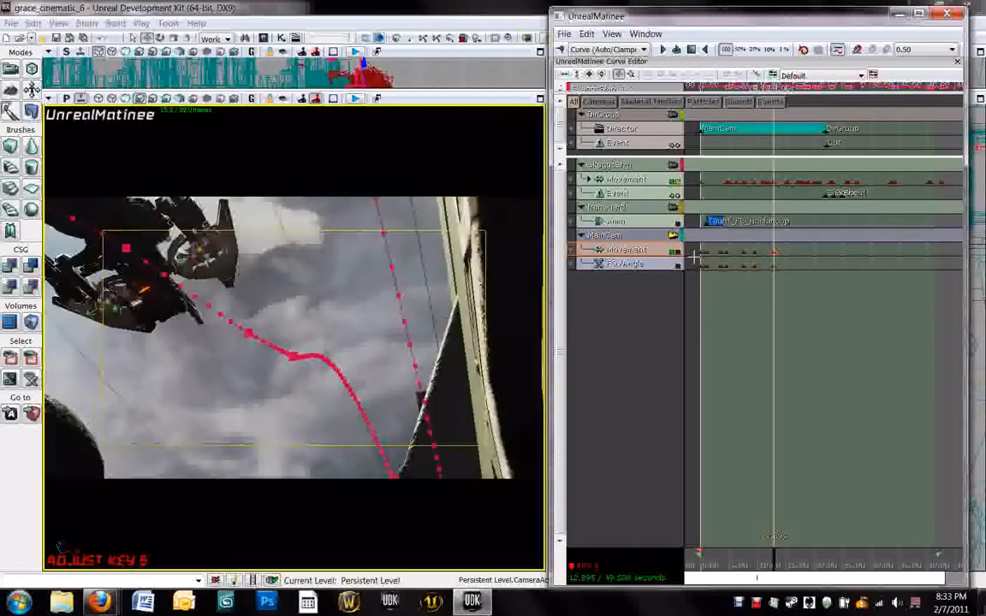
{"action": "left_click", "coordinate": [331, 275]}
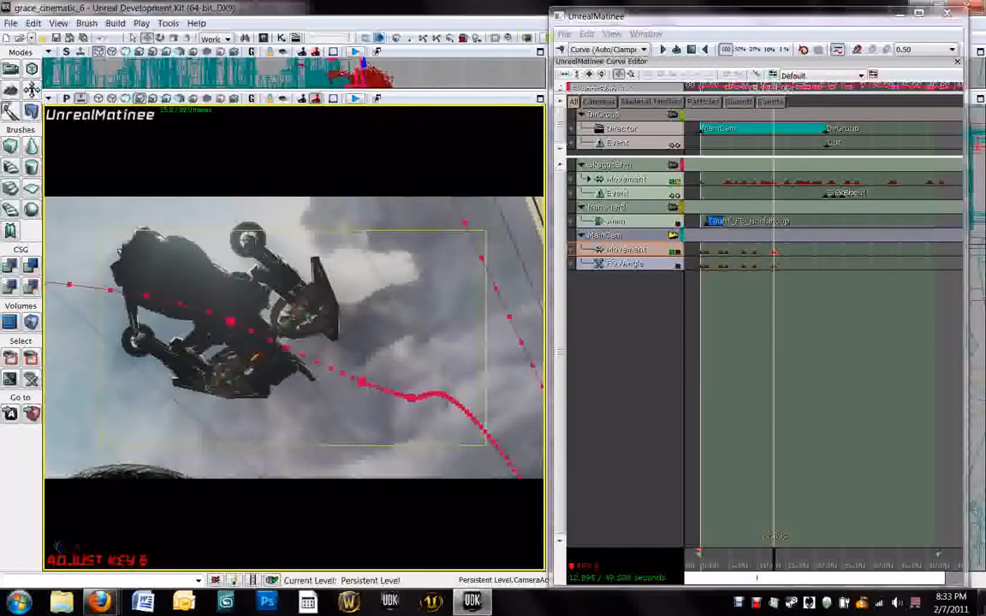
{"action": "left_click_drag", "start_coordinate": [331, 275], "coordinate": [392, 269]}
{"action": "left_click_drag", "start_coordinate": [774, 555], "coordinate": [798, 556]}
{"action": "key", "text": "Return"}
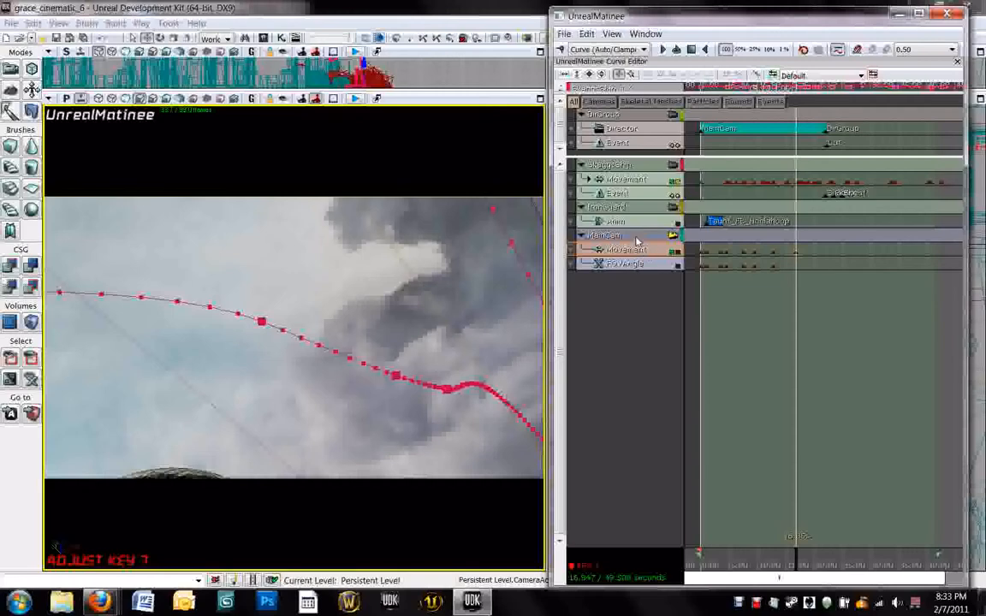
{"action": "mouse_move", "coordinate": [398, 342]}
{"action": "right_mouse_down"}
{"action": "mouse_move", "coordinate": [377, 360]}
{"action": "mouse_move", "coordinate": [376, 377]}
{"action": "mouse_move", "coordinate": [485, 293]}
{"action": "right_mouse_up"}
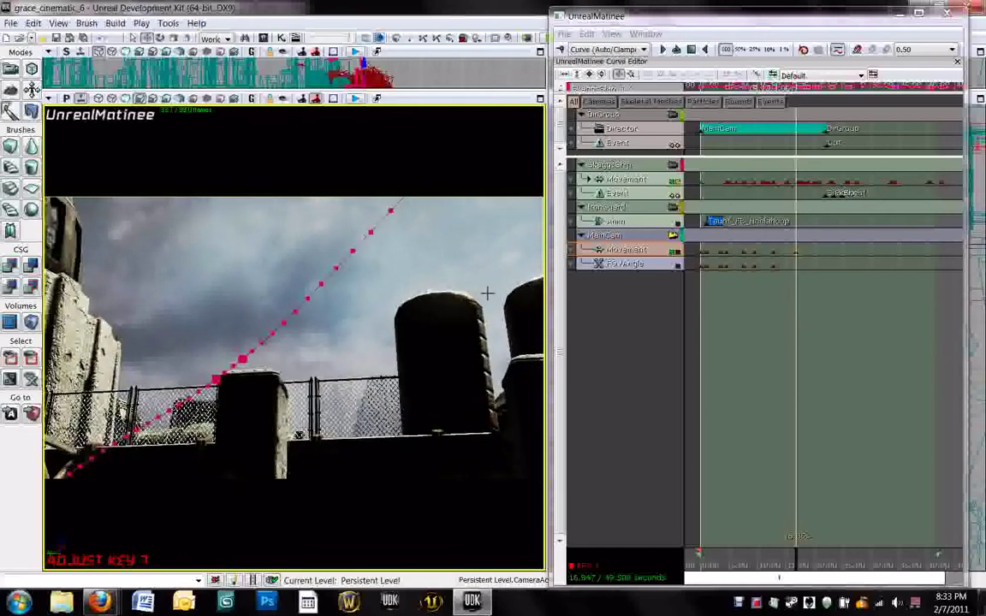
Scrub back slightly and add an FOVAngle key near 15 seconds.
{"action": "left_click", "coordinate": [794, 253]}
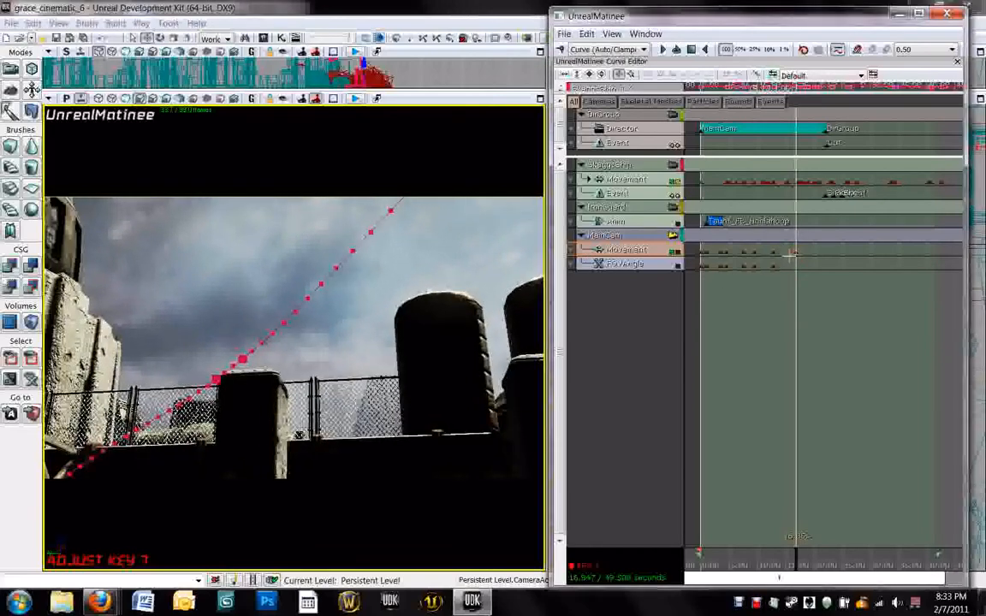
{"action": "left_click", "coordinate": [794, 254]}
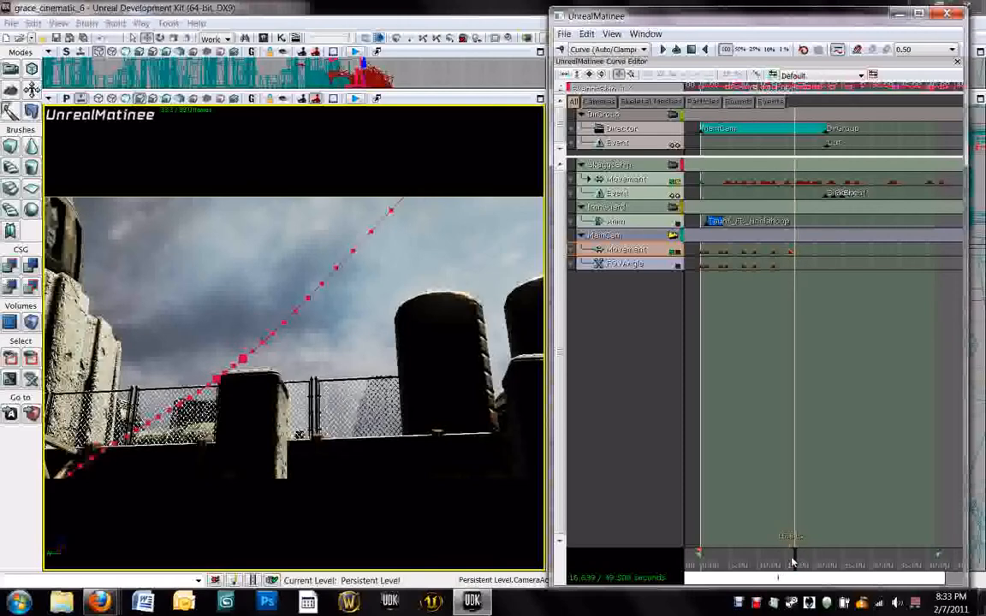
{"action": "left_click_drag", "start_coordinate": [796, 562], "coordinate": [789, 559]}
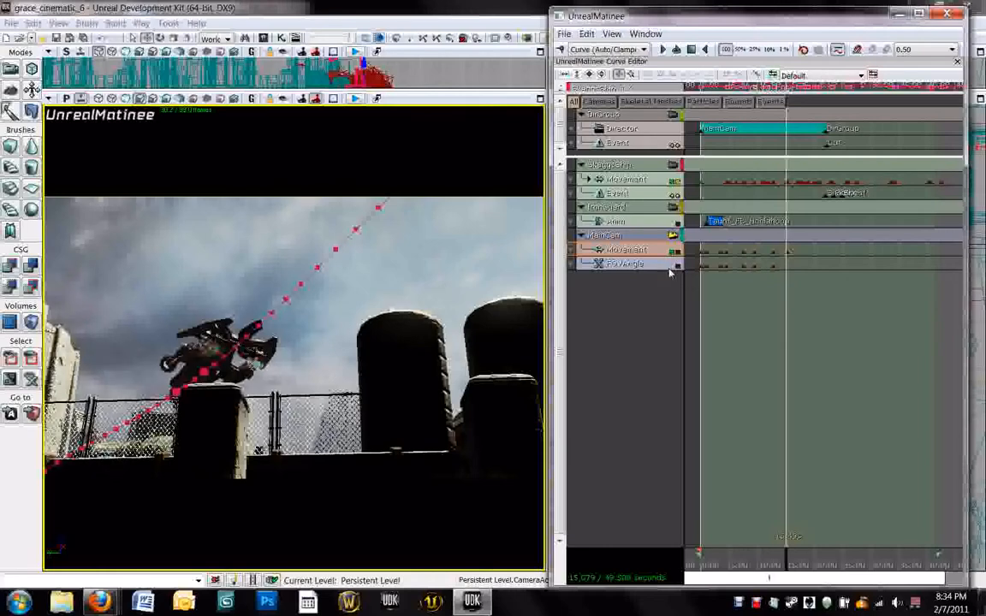
{"action": "key", "text": "Return"}
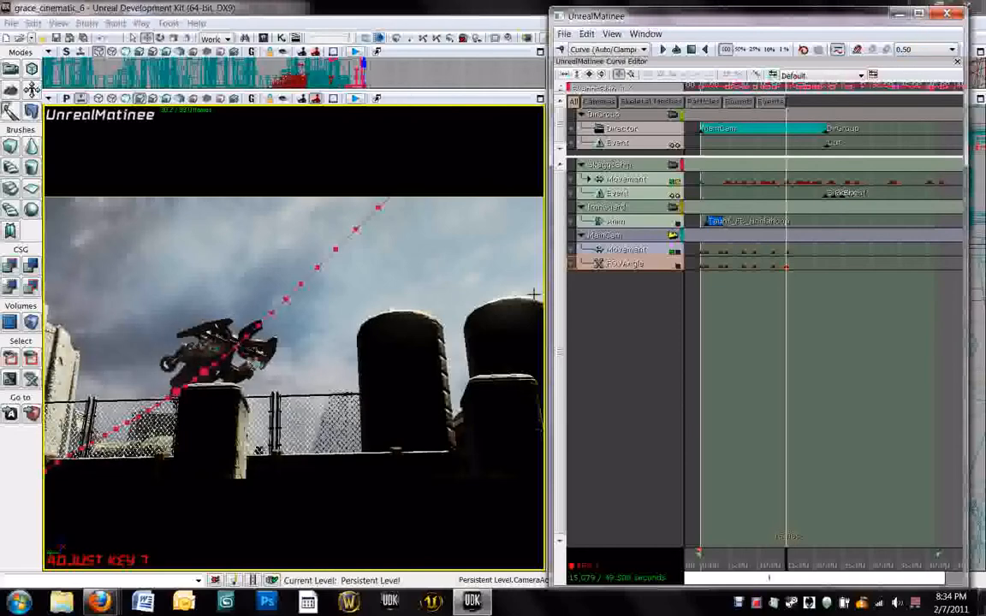
Close Matinee and fly the perspective view across the skyscrapers toward the domed tower.
{"action": "left_click", "coordinate": [947, 15]}
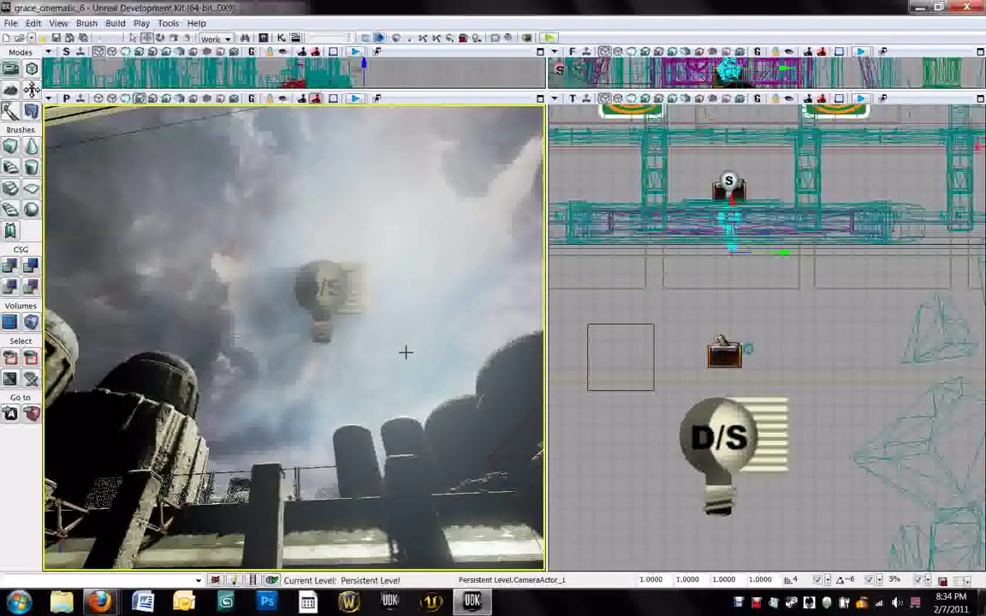
{"action": "mouse_move", "coordinate": [405, 351]}
{"action": "right_mouse_down"}
{"action": "mouse_move", "coordinate": [375, 398]}
{"action": "mouse_move", "coordinate": [315, 451]}
{"action": "right_mouse_up"}
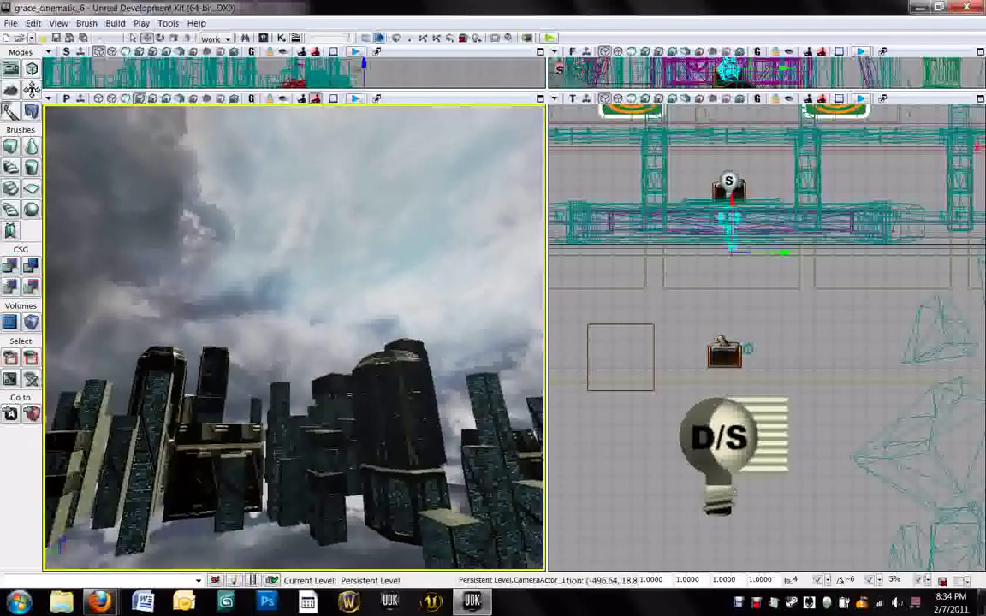
{"action": "mouse_move", "coordinate": [316, 451]}
{"action": "right_mouse_down"}
{"action": "mouse_move", "coordinate": [200, 440]}
{"action": "mouse_move", "coordinate": [210, 510]}
{"action": "mouse_move", "coordinate": [405, 441]}
{"action": "mouse_move", "coordinate": [326, 445]}
{"action": "right_mouse_up"}
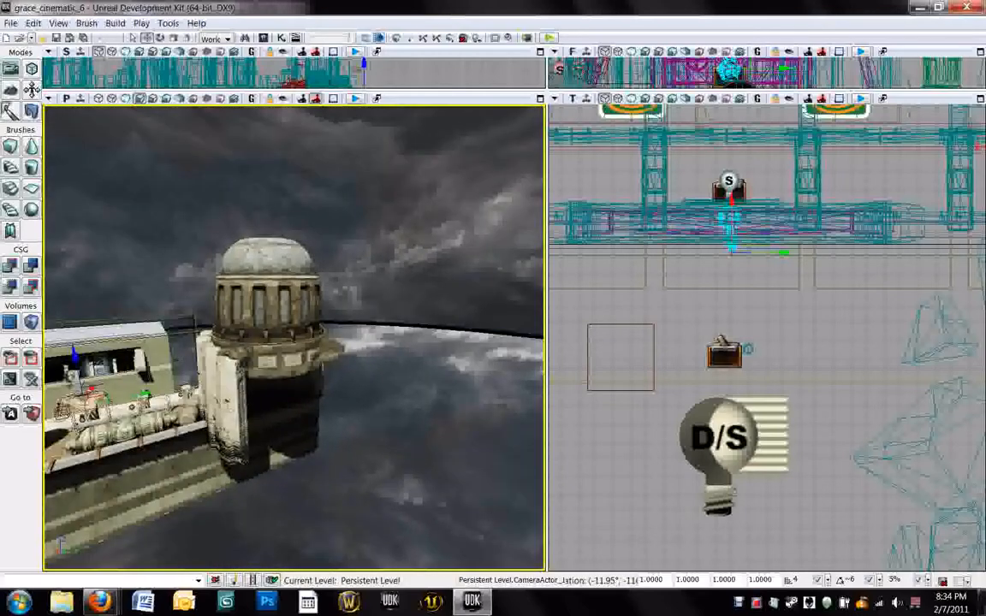
{"action": "mouse_move", "coordinate": [325, 446]}
{"action": "right_mouse_down"}
{"action": "mouse_move", "coordinate": [385, 369]}
{"action": "mouse_move", "coordinate": [299, 377]}
{"action": "mouse_move", "coordinate": [373, 399]}
{"action": "right_mouse_up"}
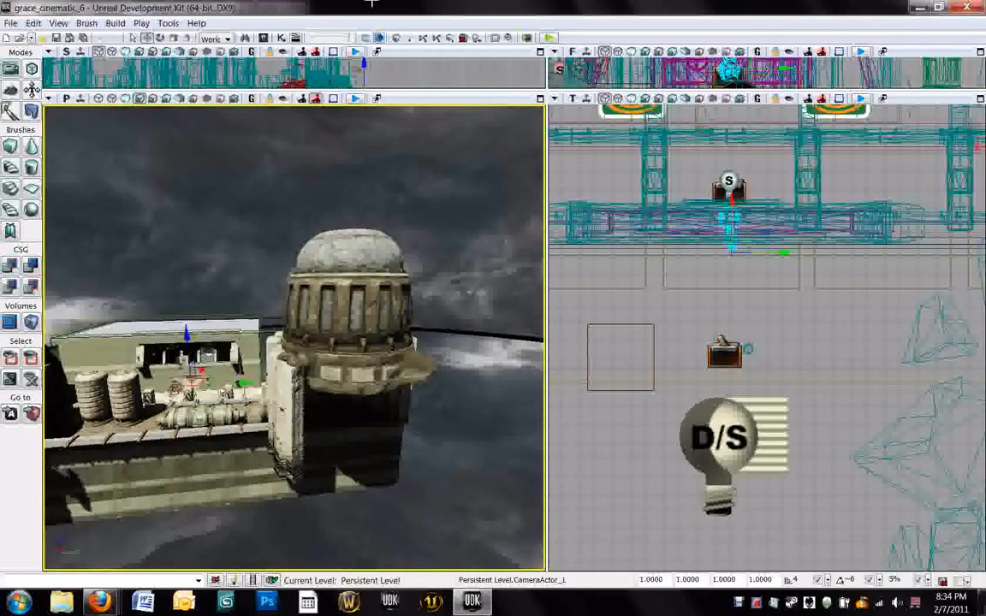
From Actor Classes, drop a CameraActor into the level as CameraActor_2 and close the browser.
{"action": "left_click", "coordinate": [379, 38]}
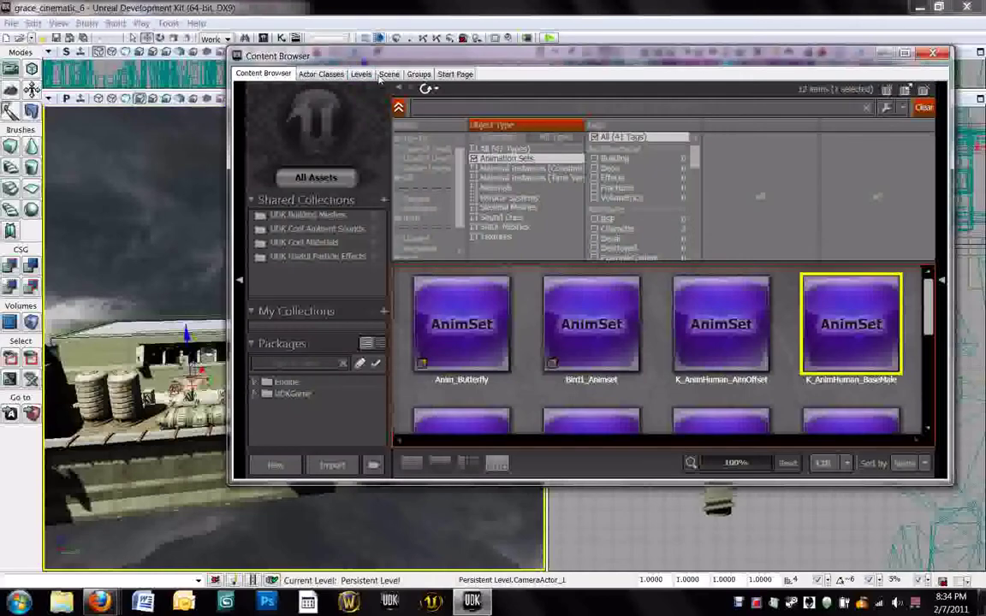
{"action": "left_click", "coordinate": [320, 74]}
{"action": "left_click_drag", "start_coordinate": [330, 57], "coordinate": [366, 50]}
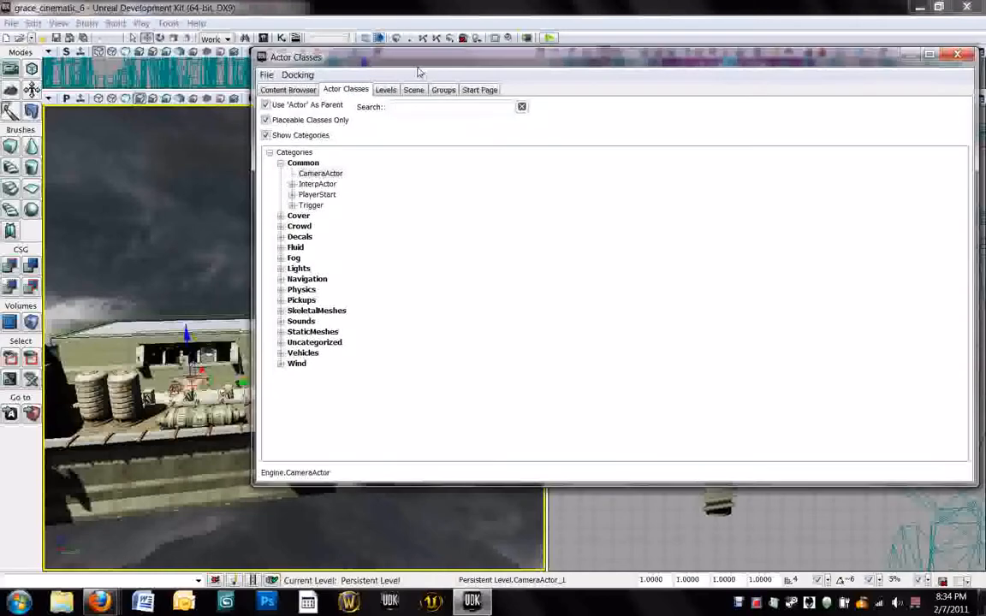
{"action": "left_click", "coordinate": [332, 168]}
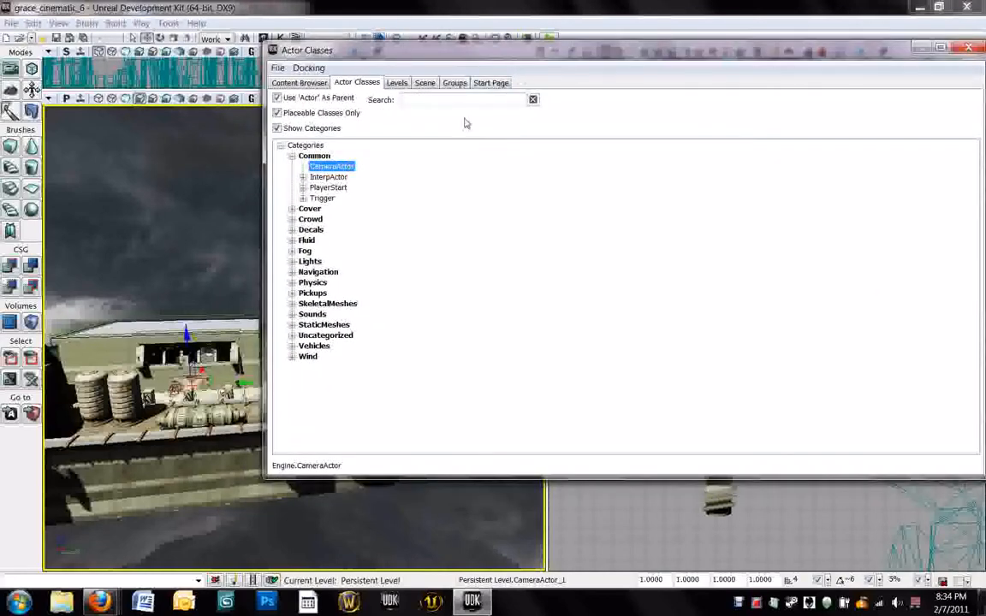
{"action": "left_click_drag", "start_coordinate": [331, 166], "coordinate": [282, 516]}
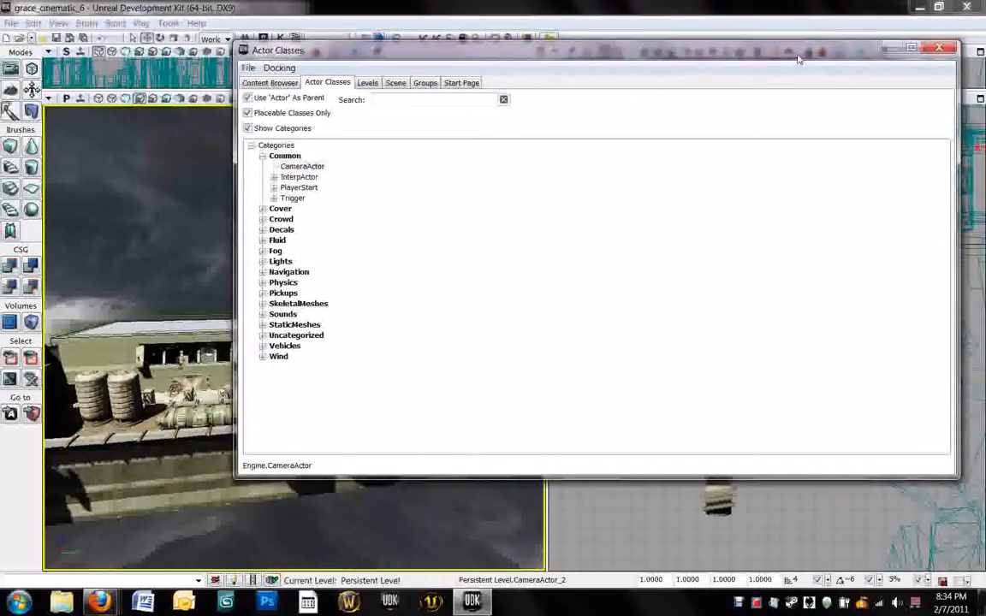
{"action": "left_click", "coordinate": [168, 165]}
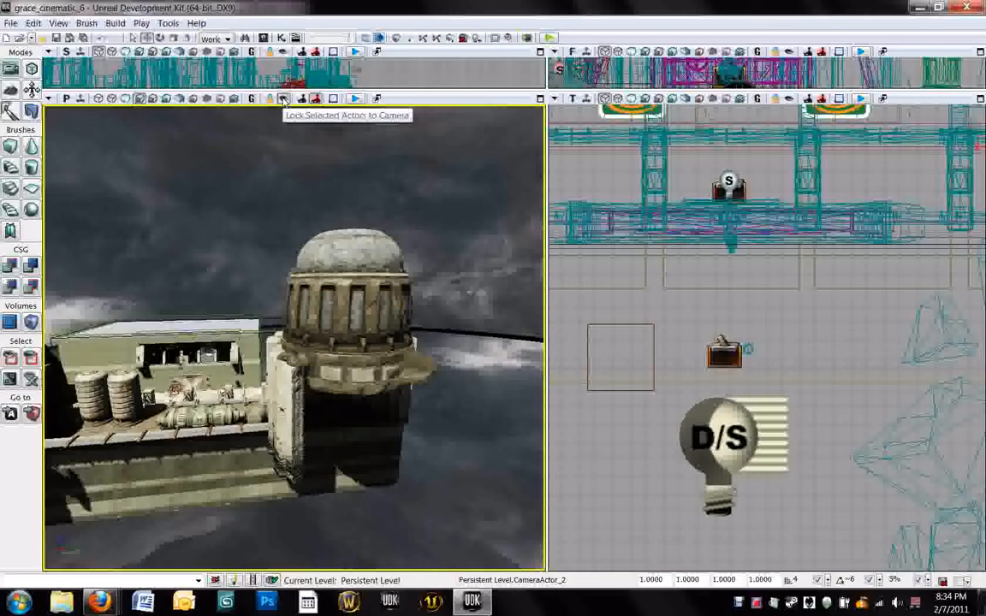
Lock CameraActor_2 to the viewport and fly it into position beside the domed tower.
{"action": "left_click", "coordinate": [283, 99]}
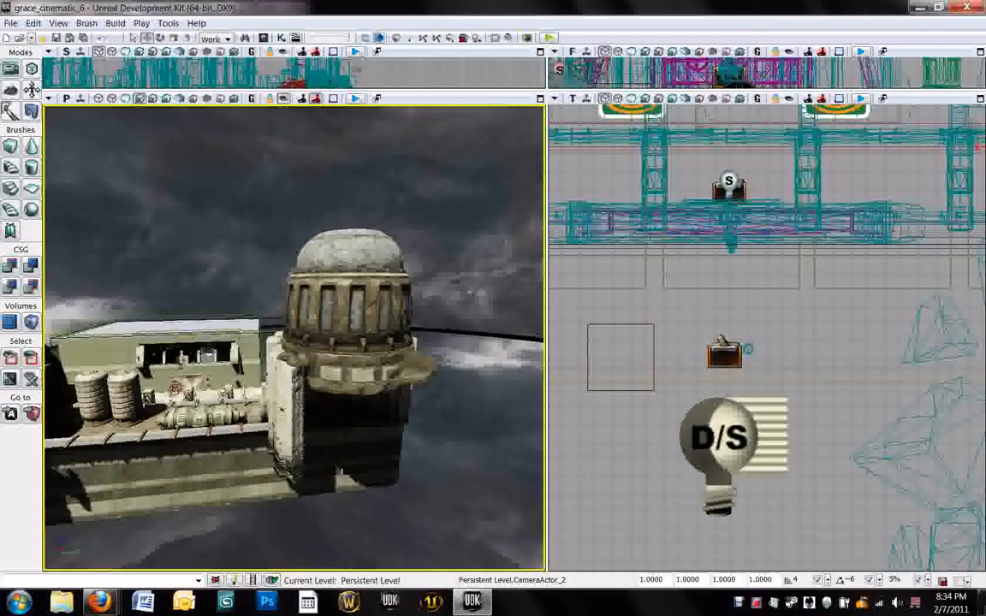
{"action": "mouse_move", "coordinate": [363, 500]}
{"action": "left_mouse_down"}
{"action": "mouse_move", "coordinate": [334, 497]}
{"action": "mouse_move", "coordinate": [374, 456]}
{"action": "left_mouse_up"}
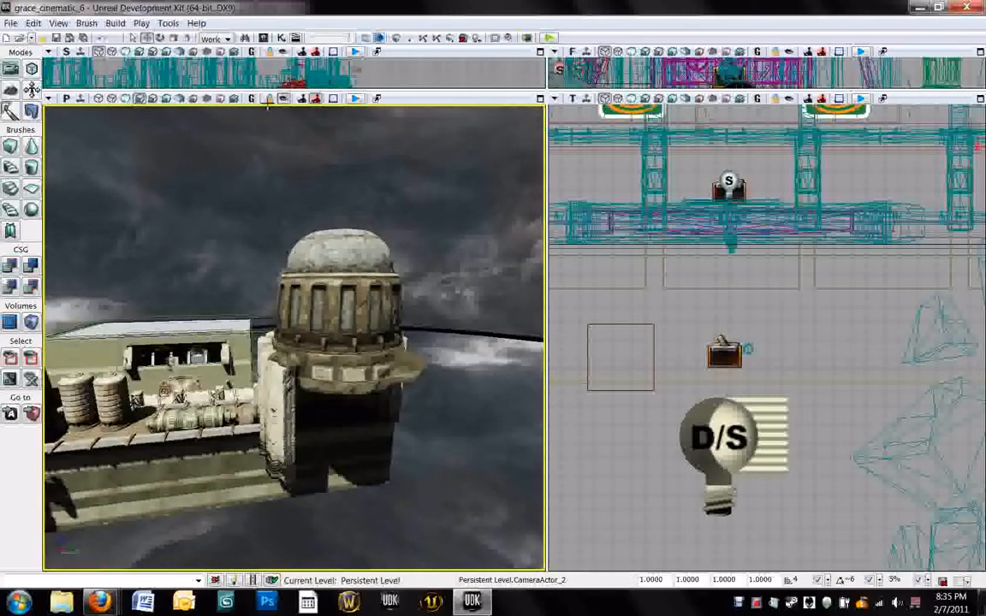
{"action": "left_click_drag", "start_coordinate": [315, 370], "coordinate": [275, 6]}
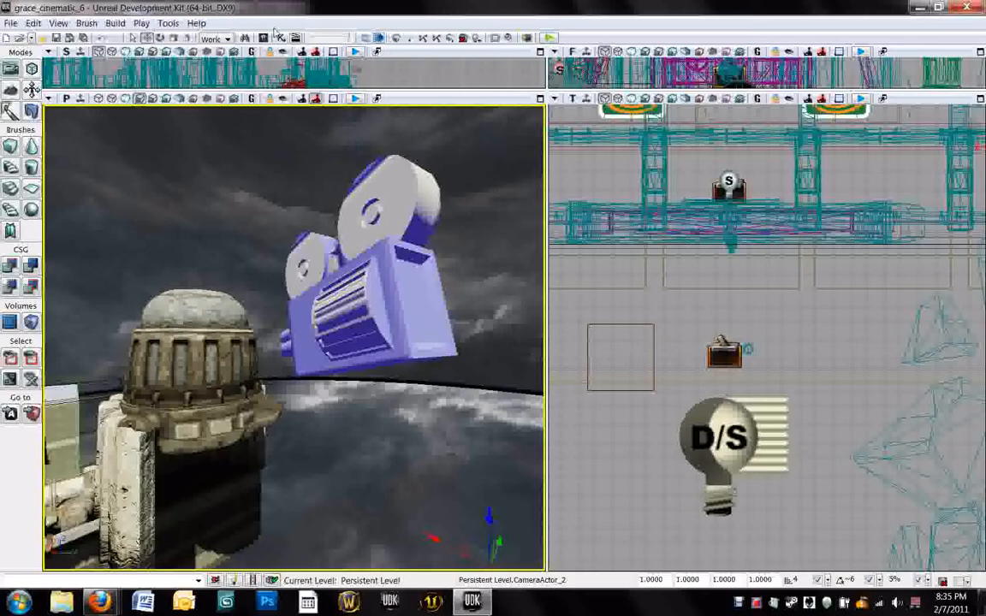
Reopen the Matinee cutscene from the Kismet main sequence and close Kismet.
{"action": "left_click", "coordinate": [281, 39]}
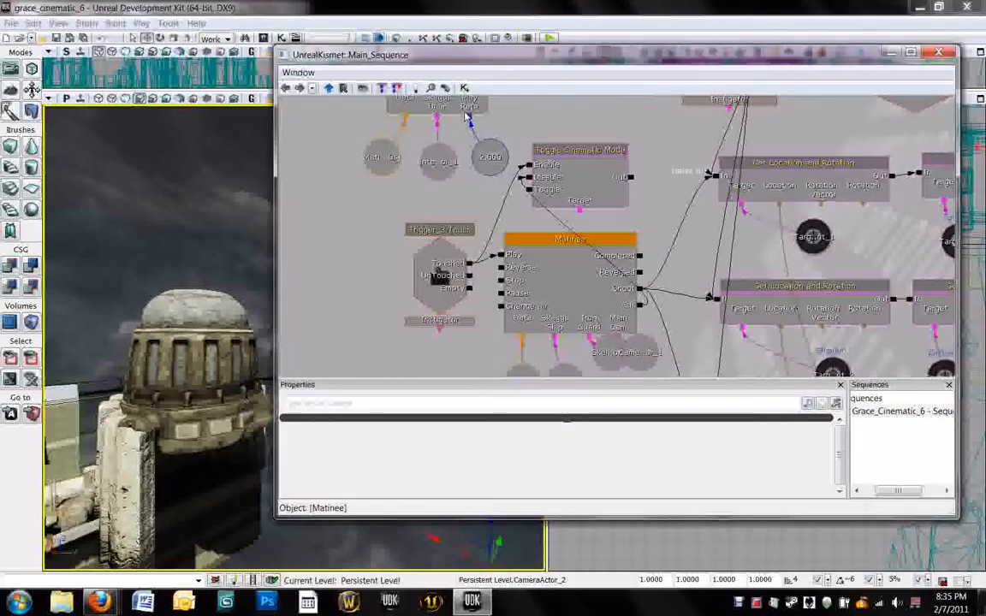
{"action": "left_click", "coordinate": [572, 298]}
{"action": "double_click", "coordinate": [571, 298]}
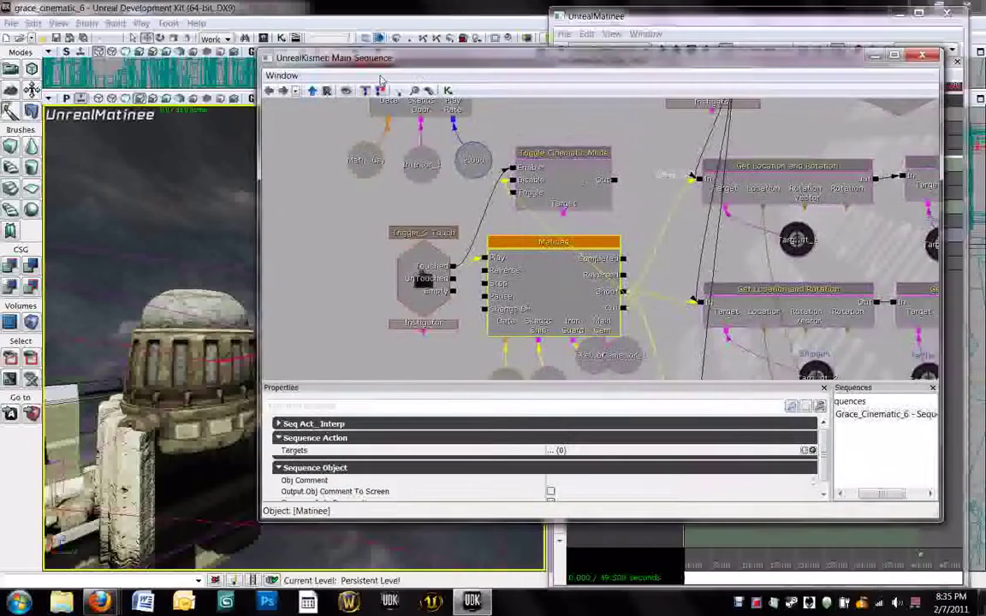
{"action": "left_click_drag", "start_coordinate": [859, 57], "coordinate": [745, 84]}
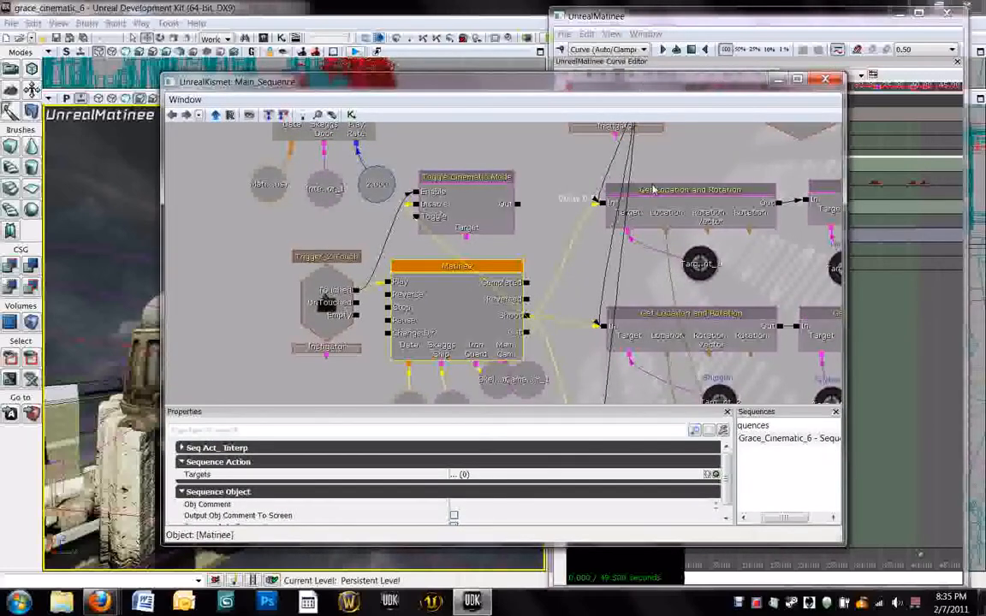
{"action": "left_click", "coordinate": [825, 79]}
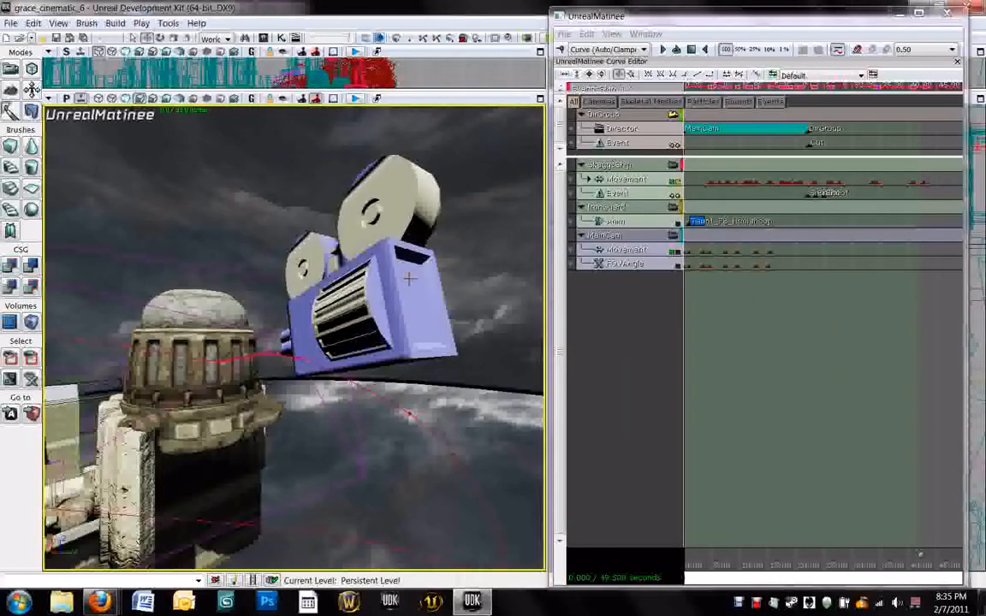
Add a new camera group named SecondCam and move the playhead to about 15.4 seconds.
{"action": "right_click", "coordinate": [624, 301]}
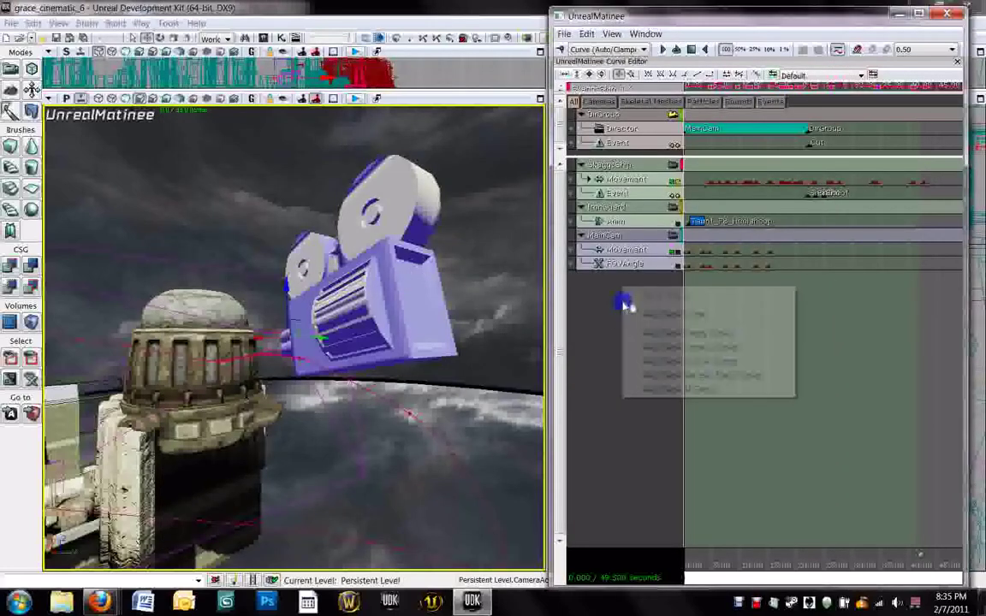
{"action": "left_click", "coordinate": [668, 347]}
{"action": "type", "text": "SecondCam"}
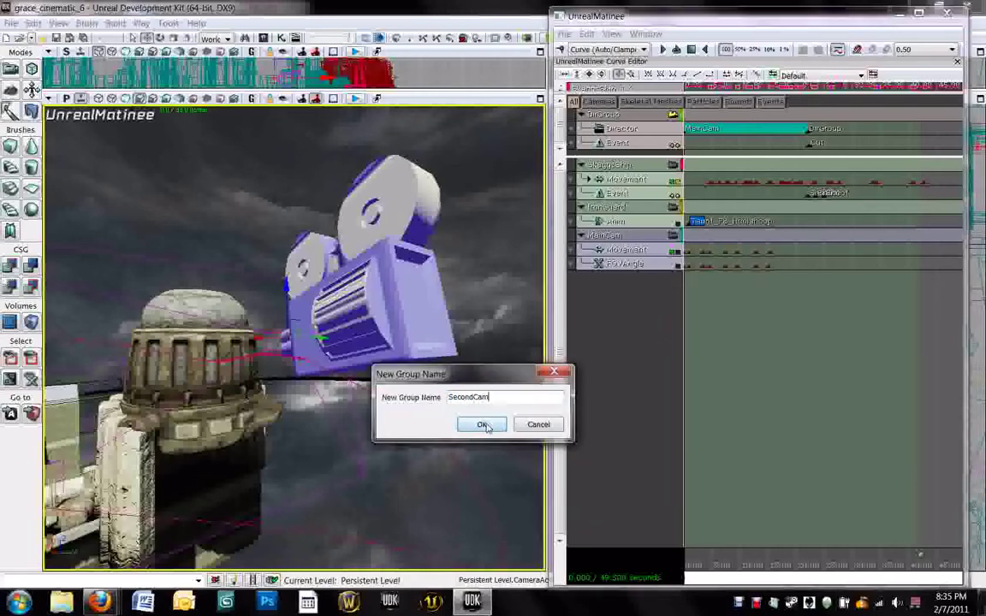
{"action": "left_click", "coordinate": [482, 425]}
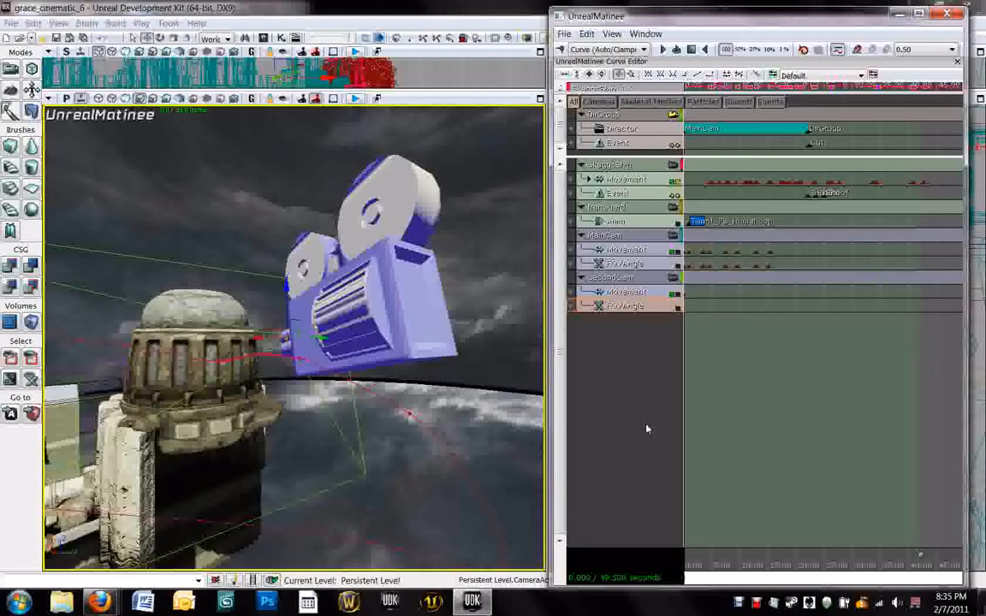
{"action": "left_click", "coordinate": [802, 569]}
{"action": "left_click_drag", "start_coordinate": [799, 572], "coordinate": [773, 567]}
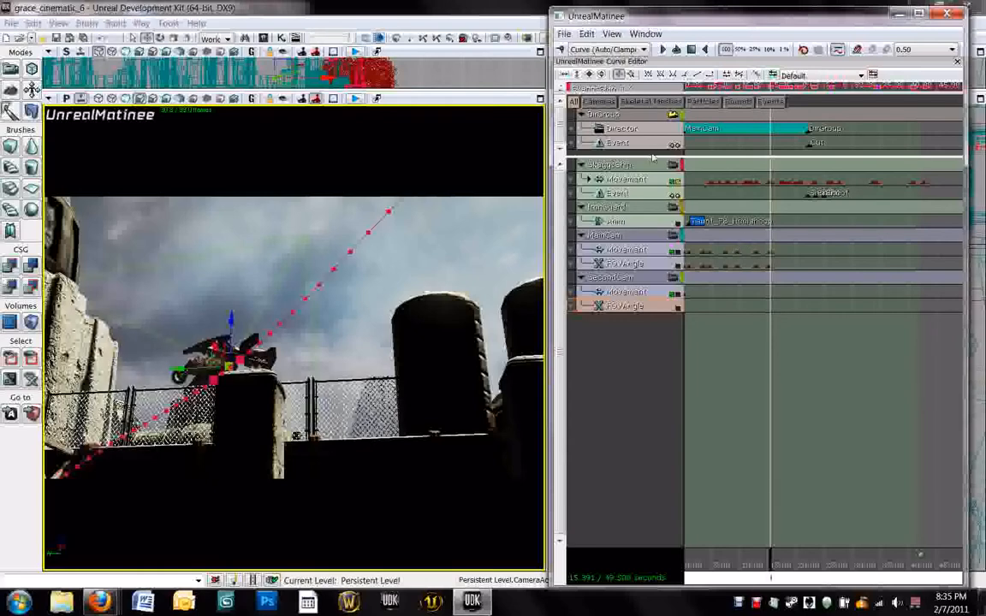
Add a Director cut to SecondCam at about 15.4 seconds.
{"action": "left_click", "coordinate": [634, 130]}
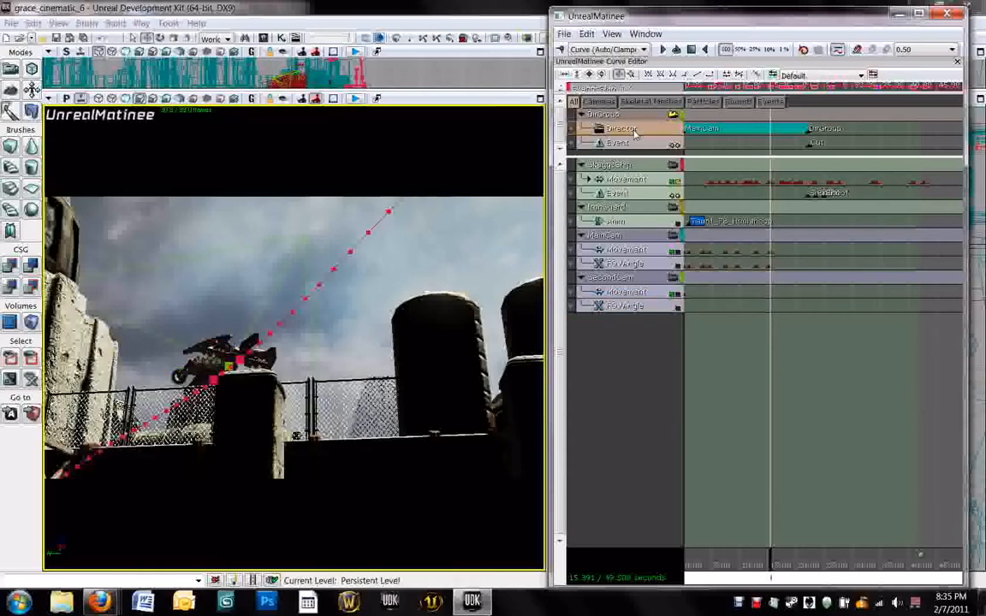
{"action": "key", "text": "Return"}
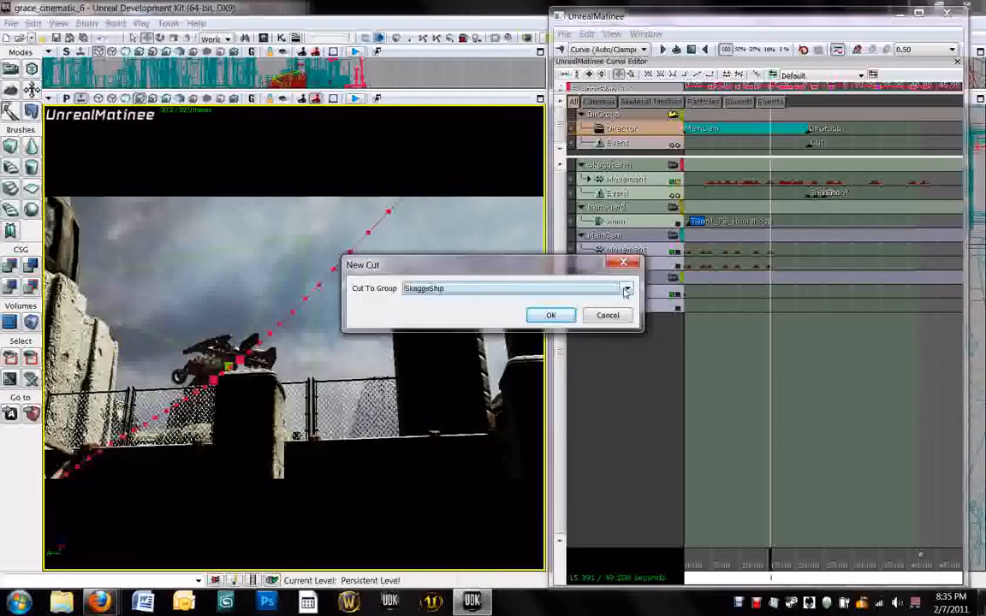
{"action": "left_click", "coordinate": [626, 289]}
{"action": "left_click", "coordinate": [537, 338]}
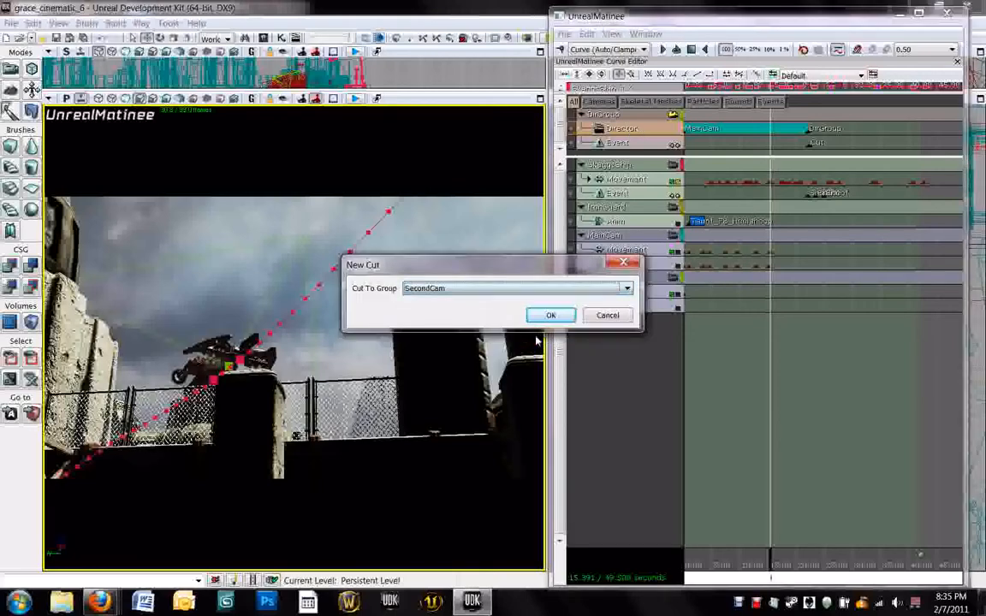
{"action": "left_click", "coordinate": [550, 315]}
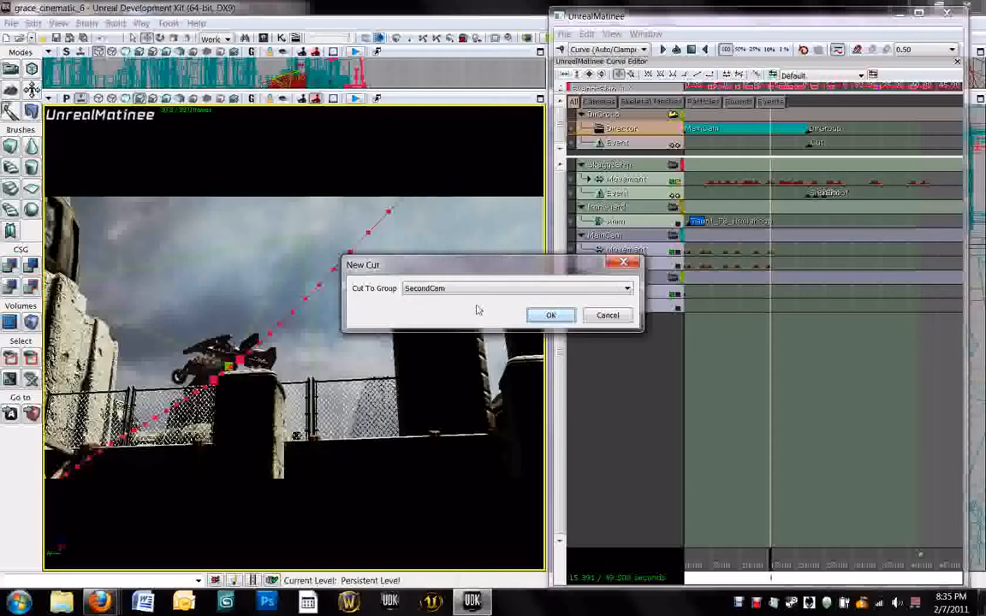
{"action": "left_click", "coordinate": [549, 316]}
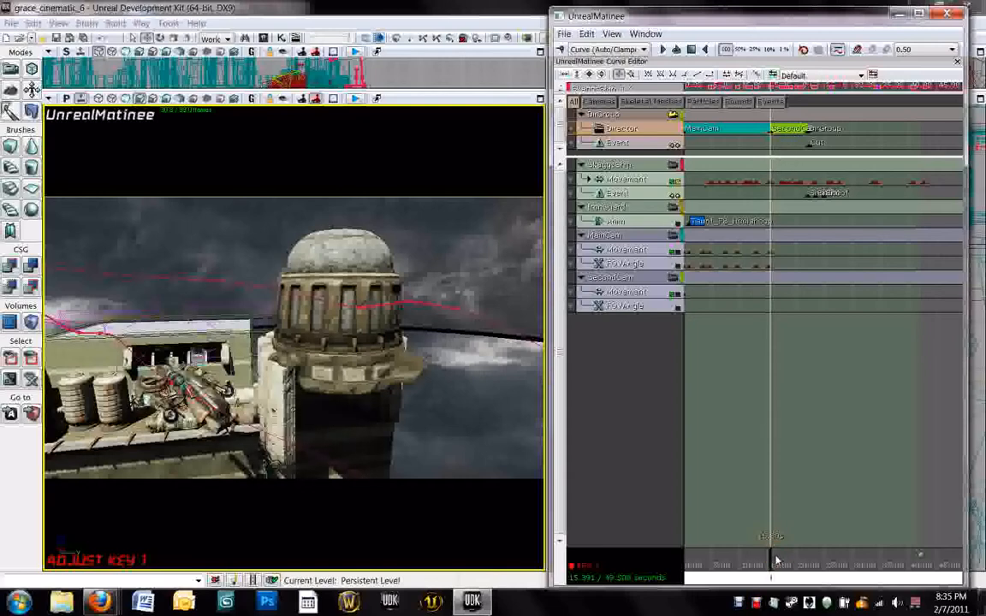
Scrub the cutscene forward to preview the shot, settling the playhead near 19.8 seconds.
{"action": "left_click_drag", "start_coordinate": [777, 561], "coordinate": [804, 561]}
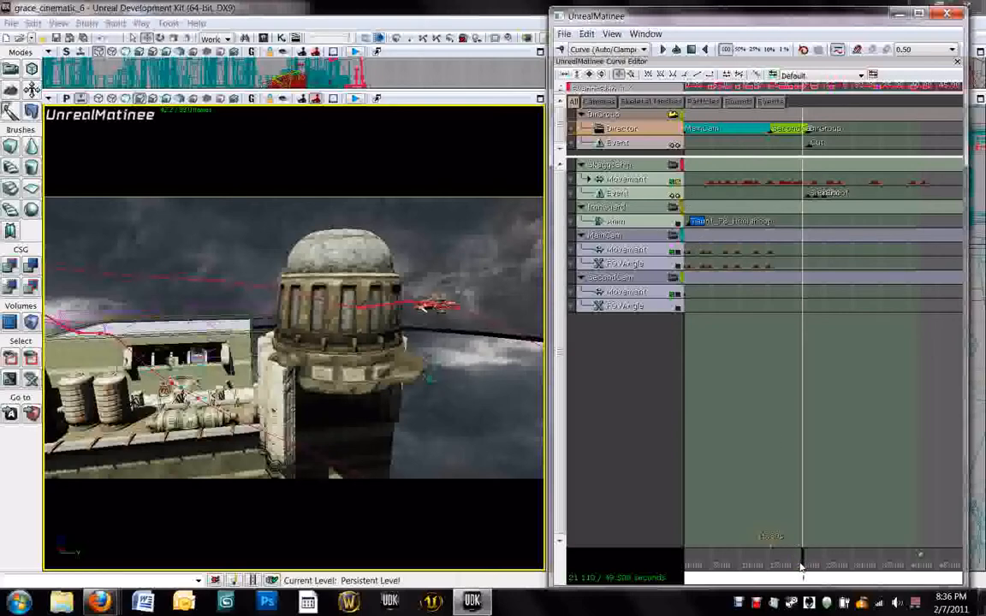
{"action": "left_click_drag", "start_coordinate": [802, 567], "coordinate": [793, 565]}
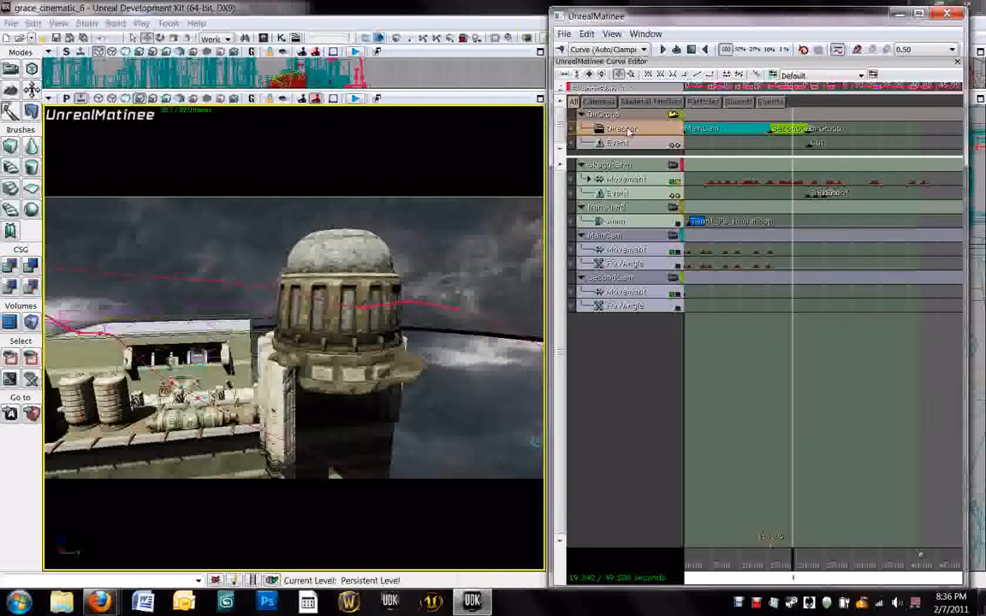
Add a Director cut back to MainCam at about 19.8 seconds.
{"action": "key", "text": "Return"}
{"action": "left_click", "coordinate": [628, 289]}
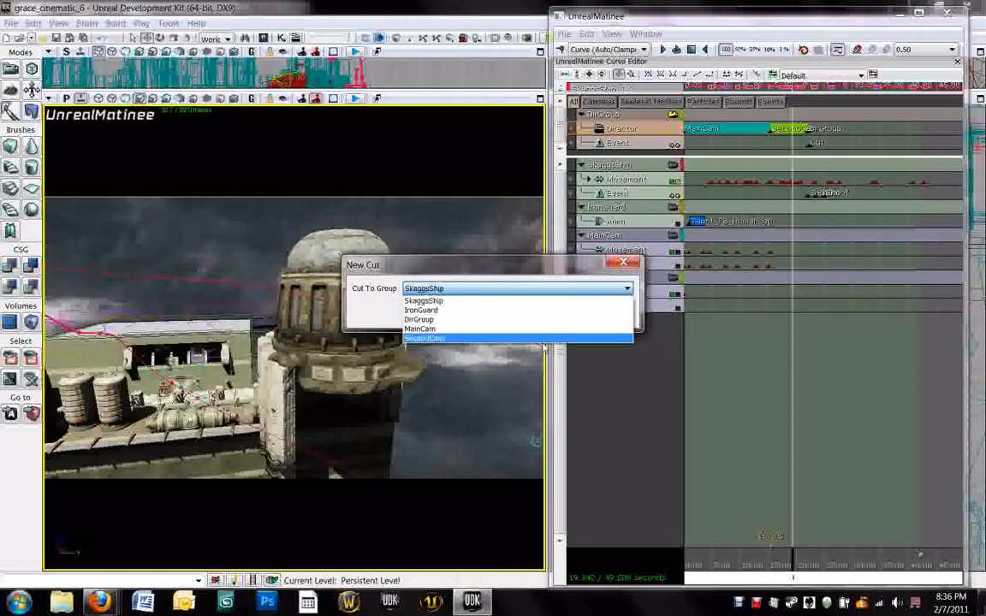
{"action": "left_click", "coordinate": [514, 328]}
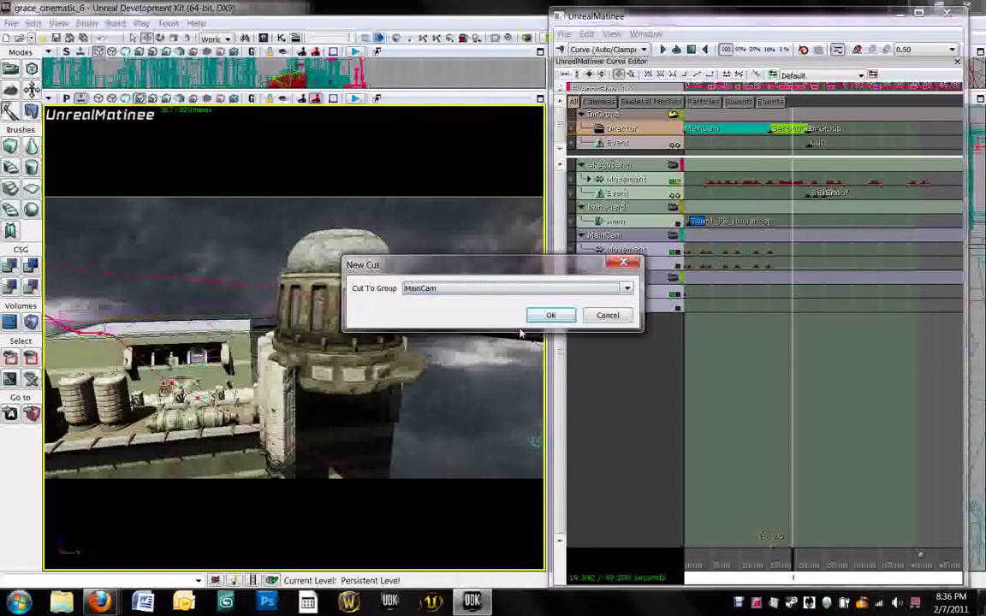
{"action": "left_click", "coordinate": [565, 316]}
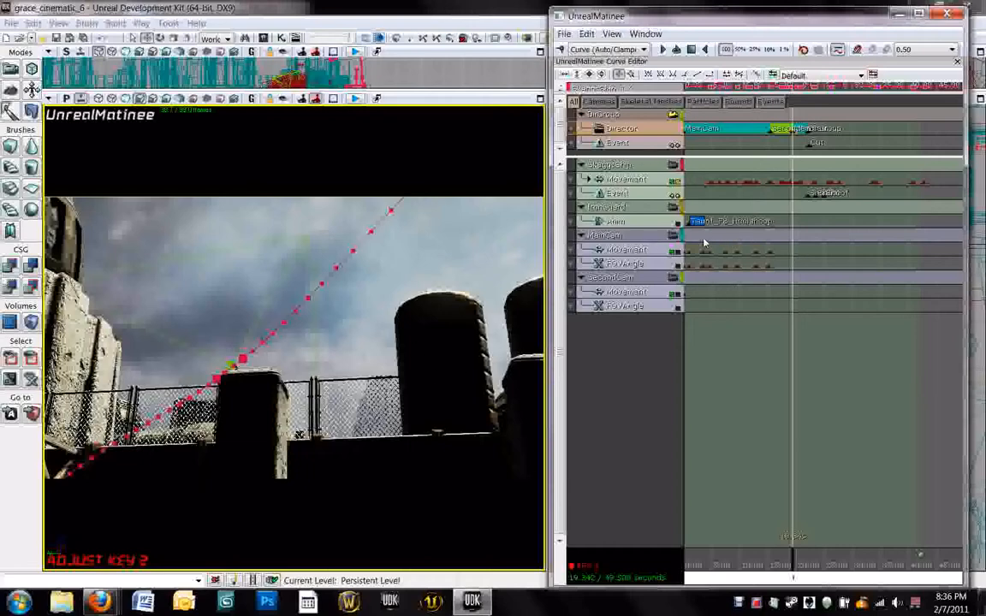
Key MainCam's movement at 19.8 seconds and turn it toward the stone pillars and wall.
{"action": "left_click", "coordinate": [653, 252]}
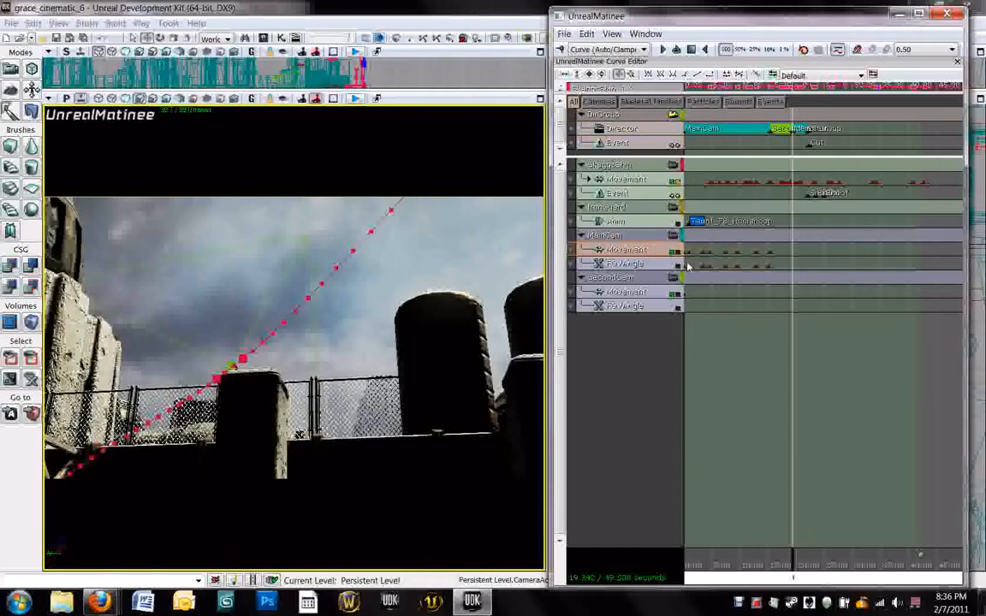
{"action": "key", "text": "Return"}
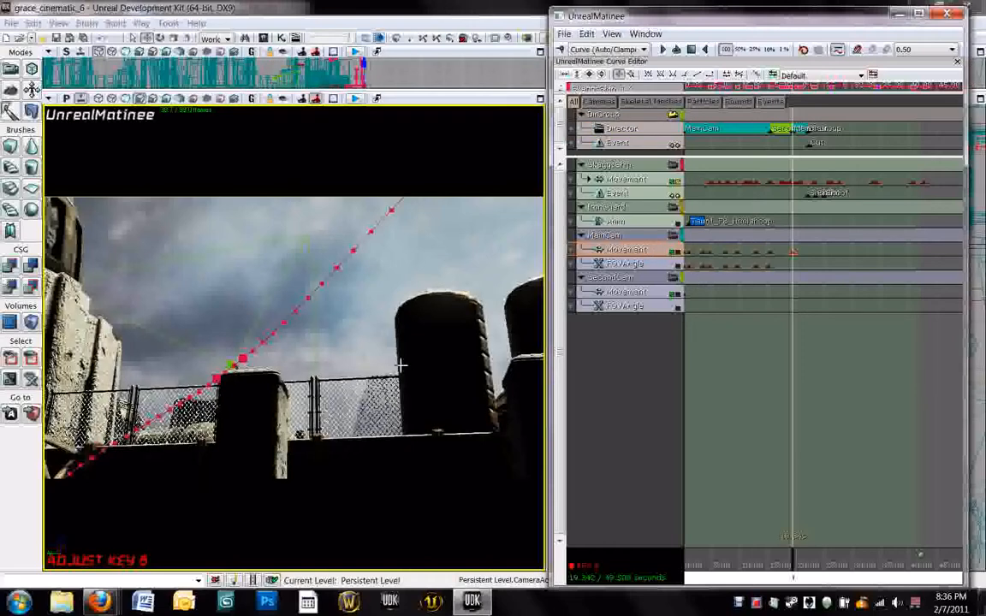
{"action": "right_click_drag", "start_coordinate": [379, 376], "coordinate": [379, 377]}
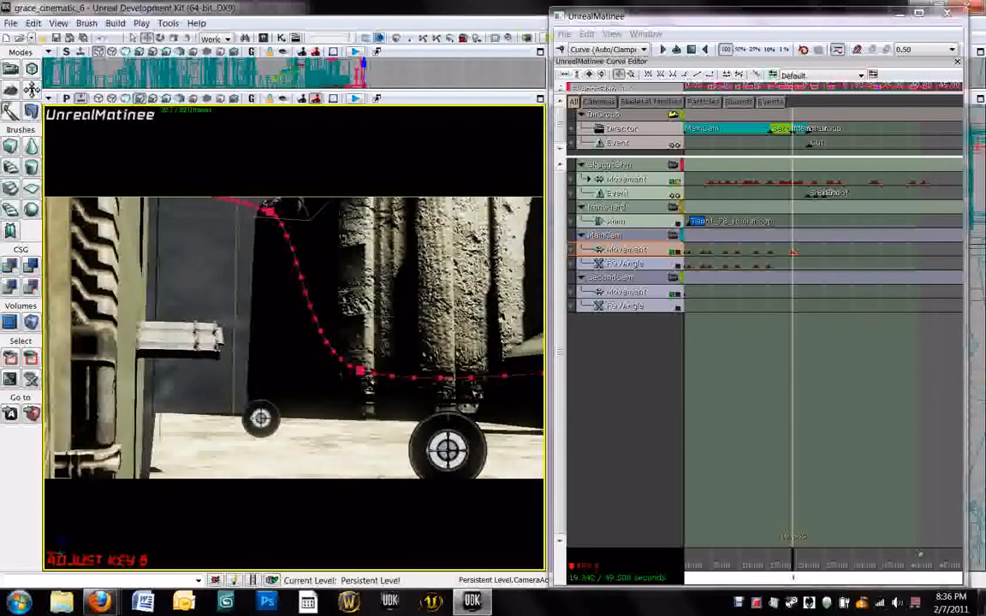
{"action": "right_click_drag", "start_coordinate": [378, 377], "coordinate": [374, 378]}
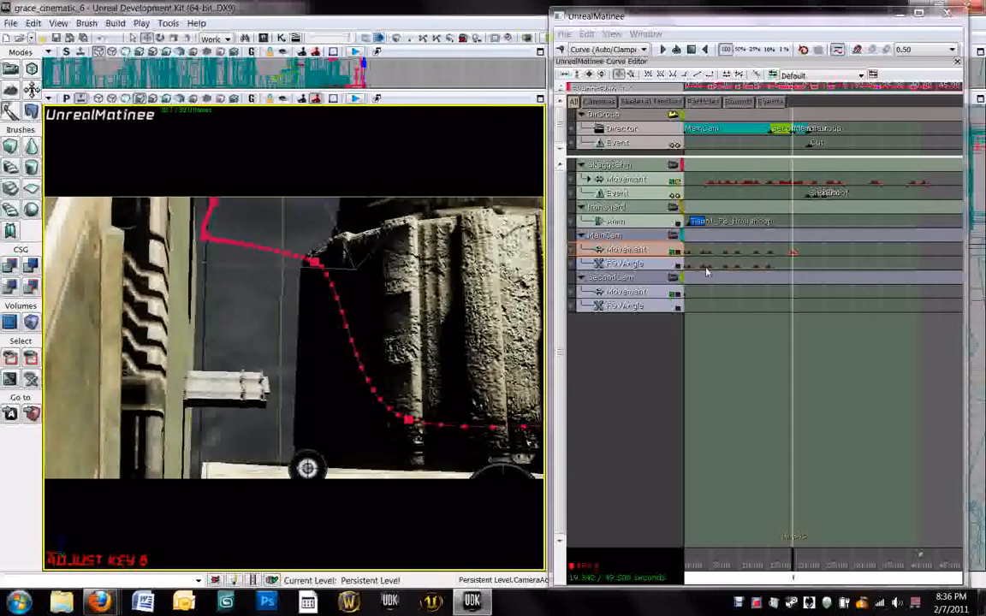
Add a key on MainCam's field-of-view track and set its value.
{"action": "left_click", "coordinate": [631, 264]}
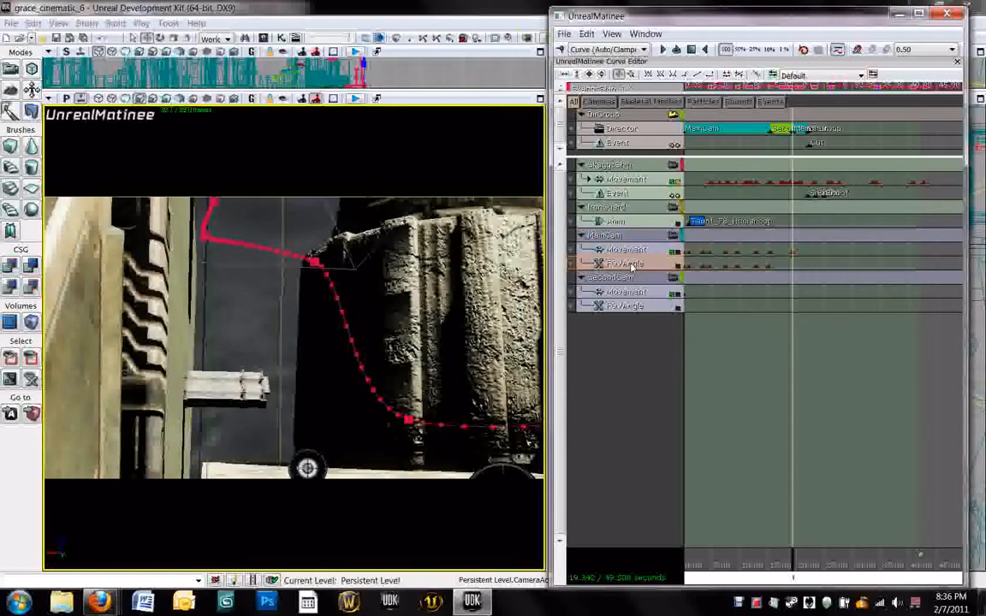
{"action": "key", "text": "Return"}
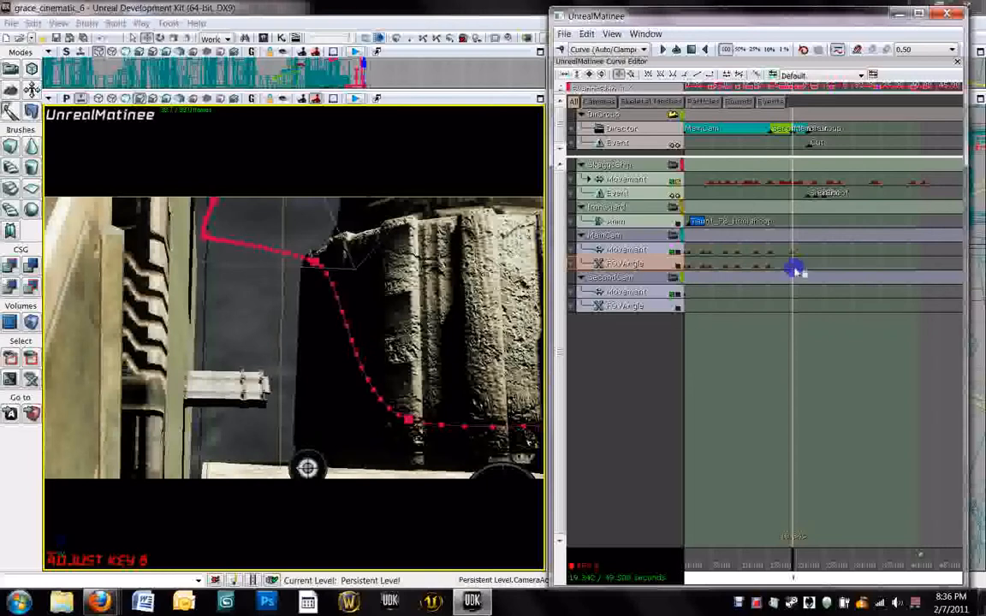
{"action": "right_click", "coordinate": [795, 268]}
{"action": "left_click", "coordinate": [822, 290]}
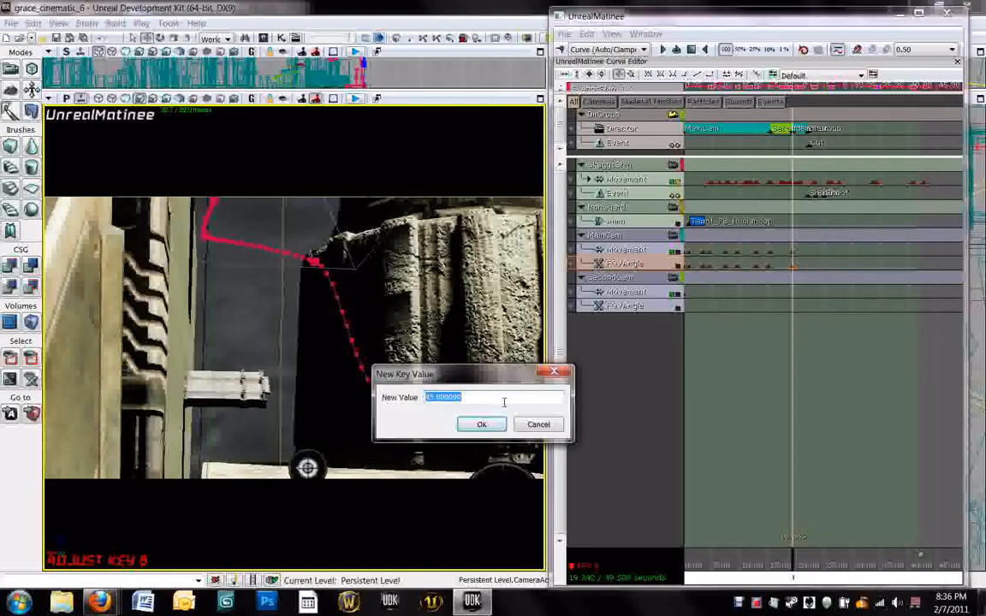
{"action": "key", "text": "Return"}
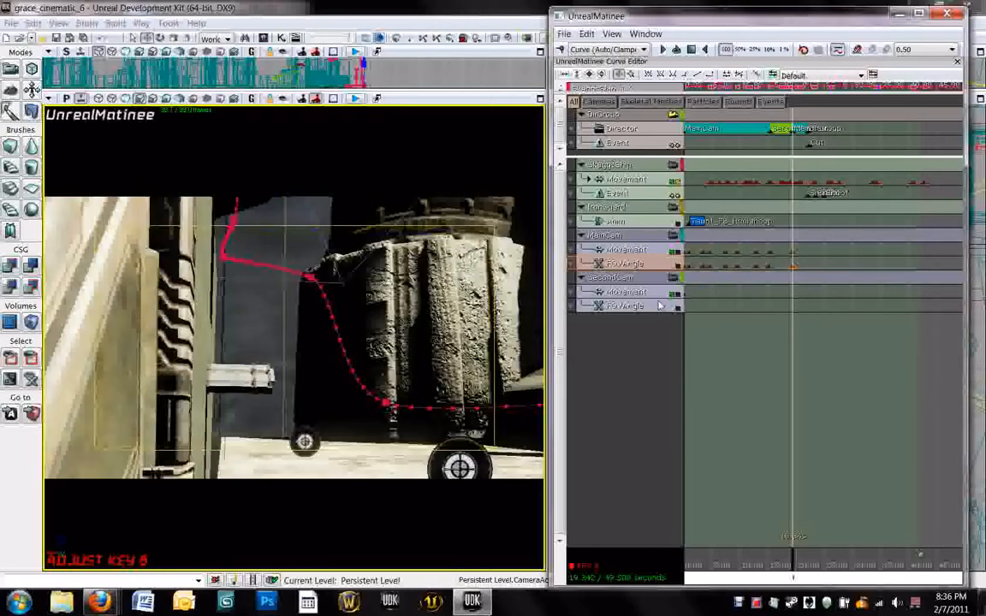
Reopen the FOV key's value and set the field of view to 65.
{"action": "right_click", "coordinate": [793, 277]}
{"action": "key", "text": "Escape"}
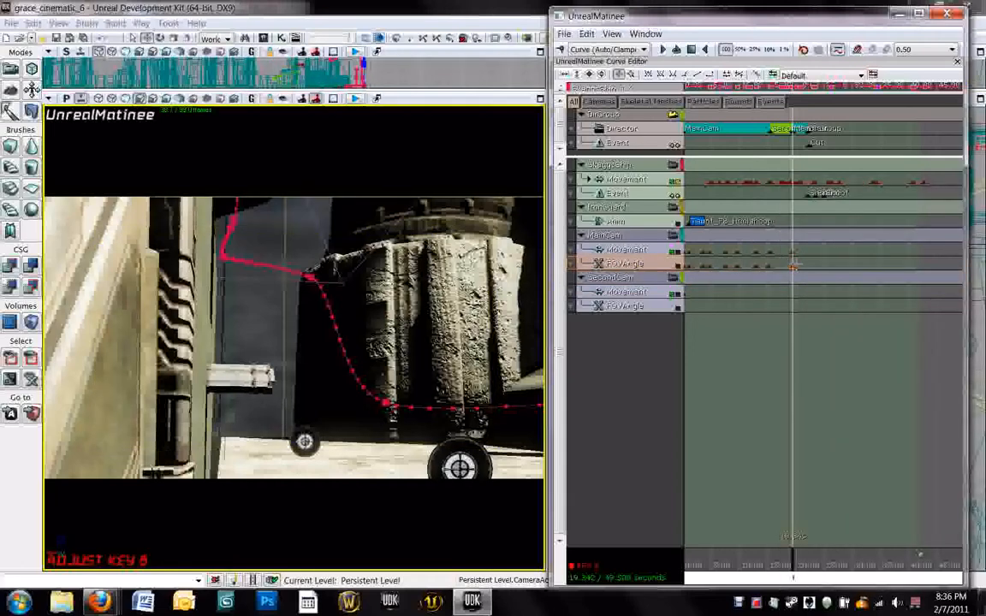
{"action": "right_click", "coordinate": [793, 264]}
{"action": "left_click", "coordinate": [812, 289]}
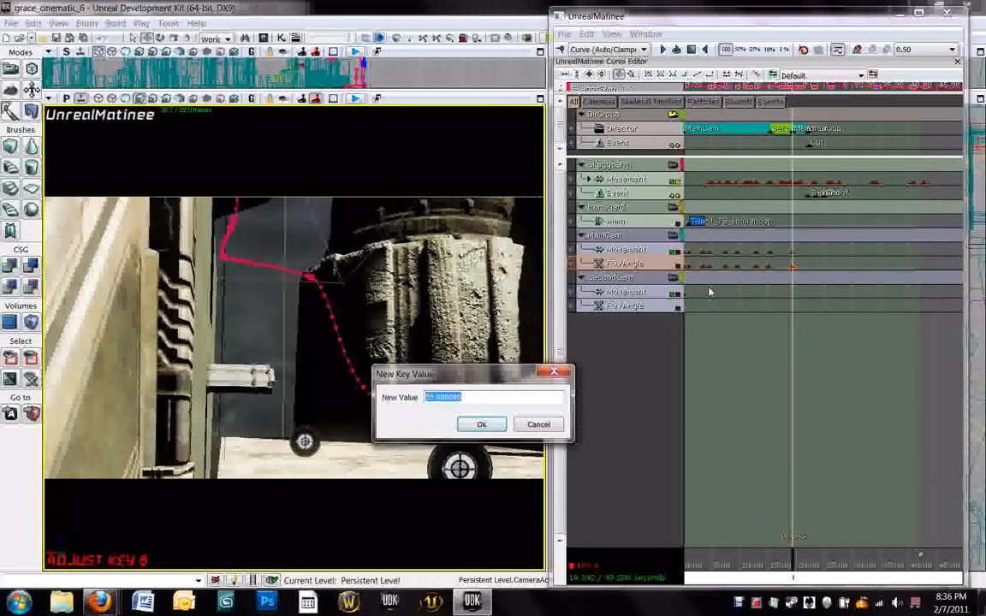
{"action": "type", "text": "3"}
{"action": "key", "text": "Return"}
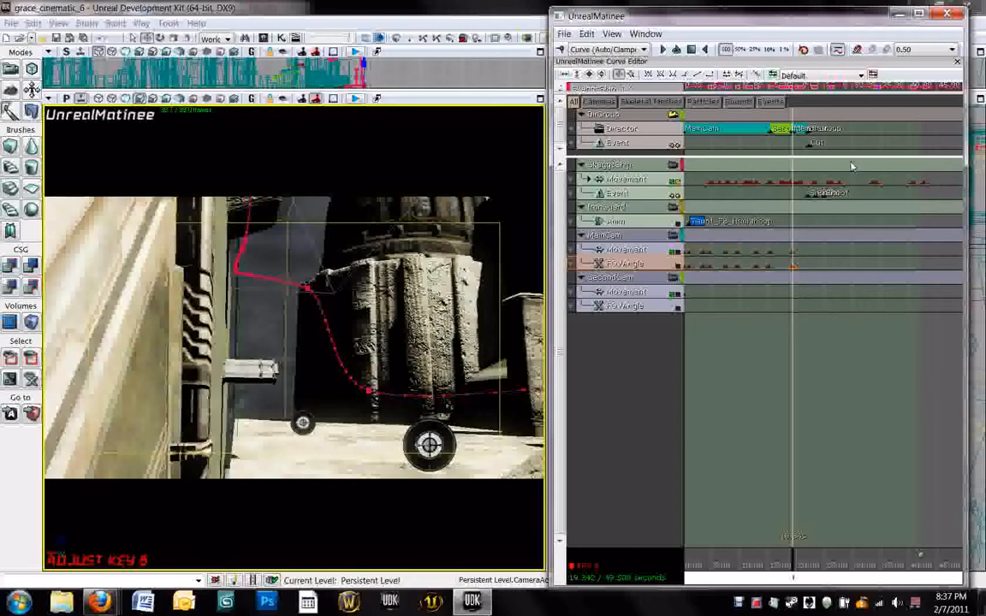
Close Matinee, save the map, and walk through a play-in-editor test of the cutscene.
{"action": "left_click", "coordinate": [947, 14]}
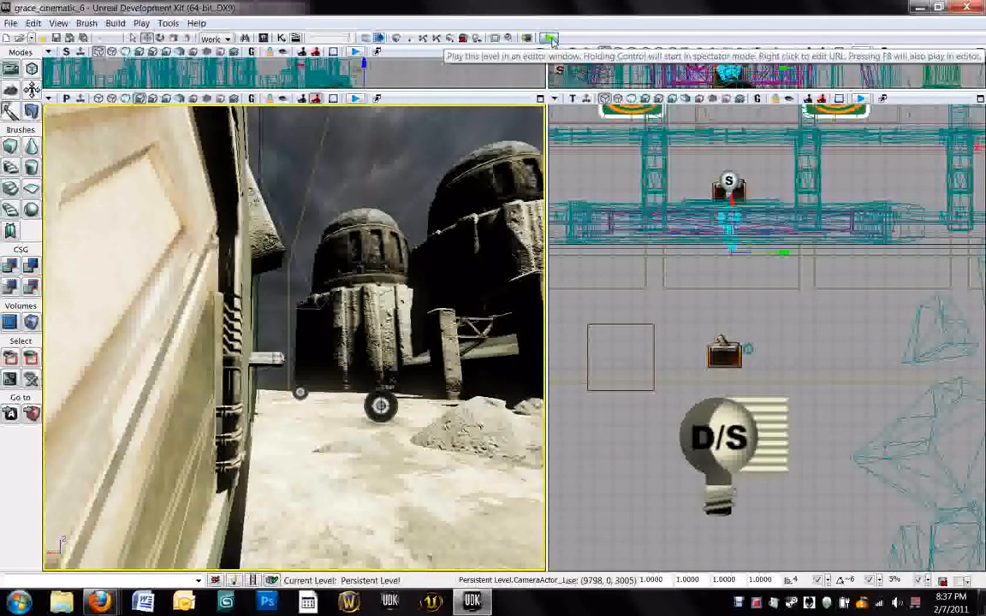
{"action": "left_click", "coordinate": [551, 39]}
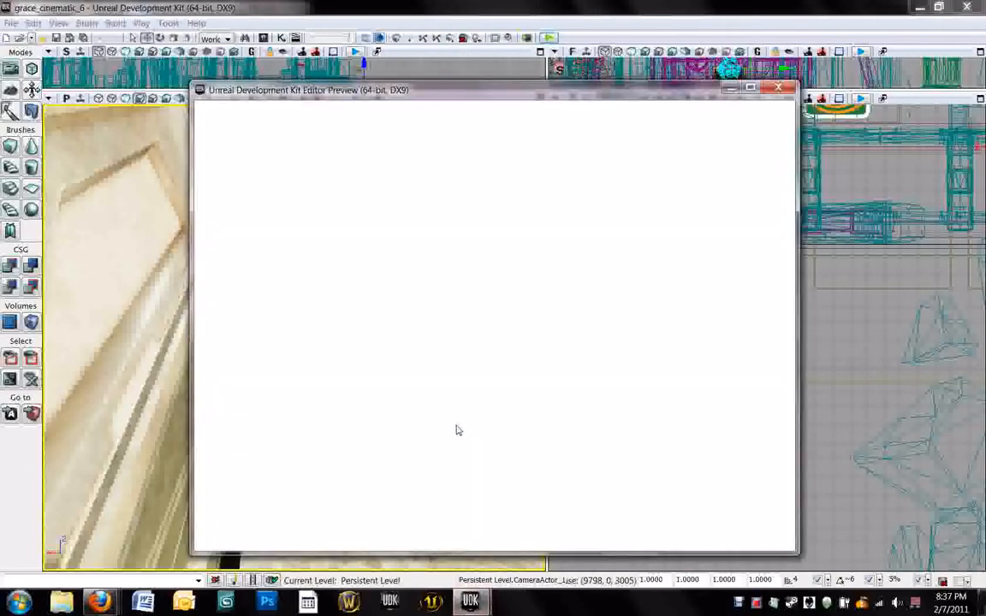
{"action": "key", "text": "w"}
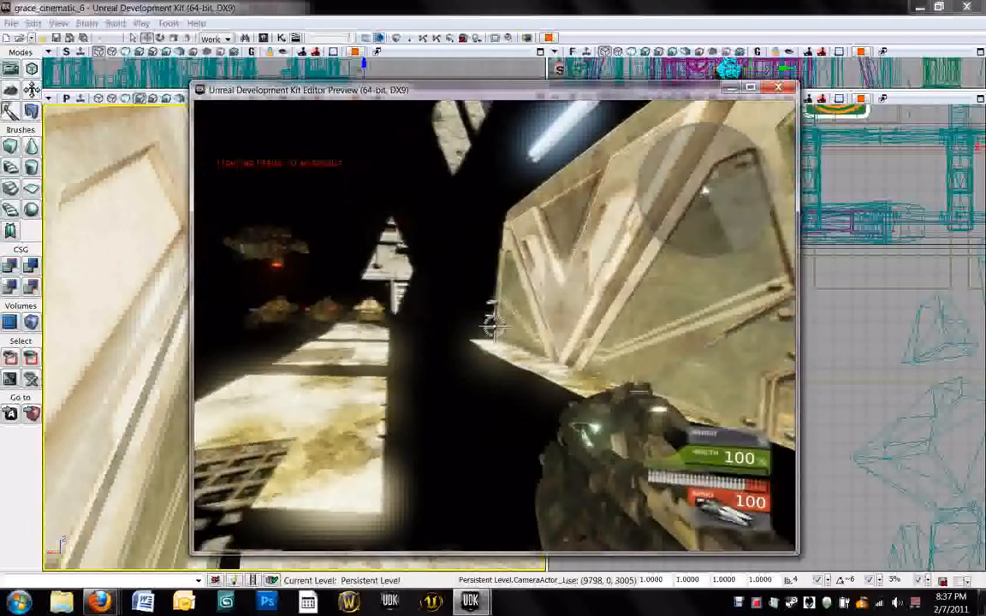
{"action": "key", "text": "w"}
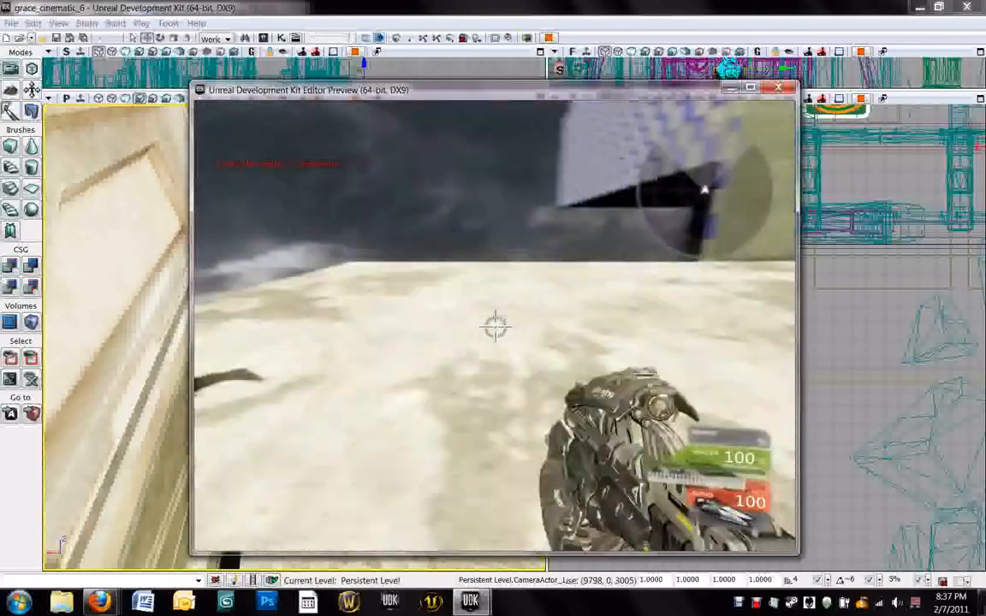
{"action": "key", "text": "Escape"}
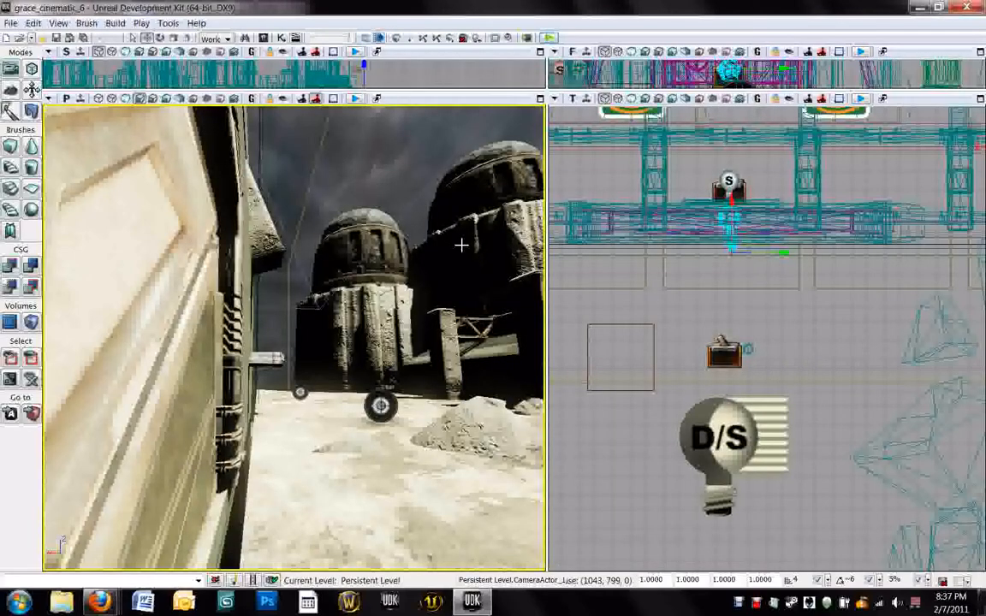
Open the Kismet sequence and reopen the Matinee cutscene from its node.
{"action": "left_click", "coordinate": [282, 38]}
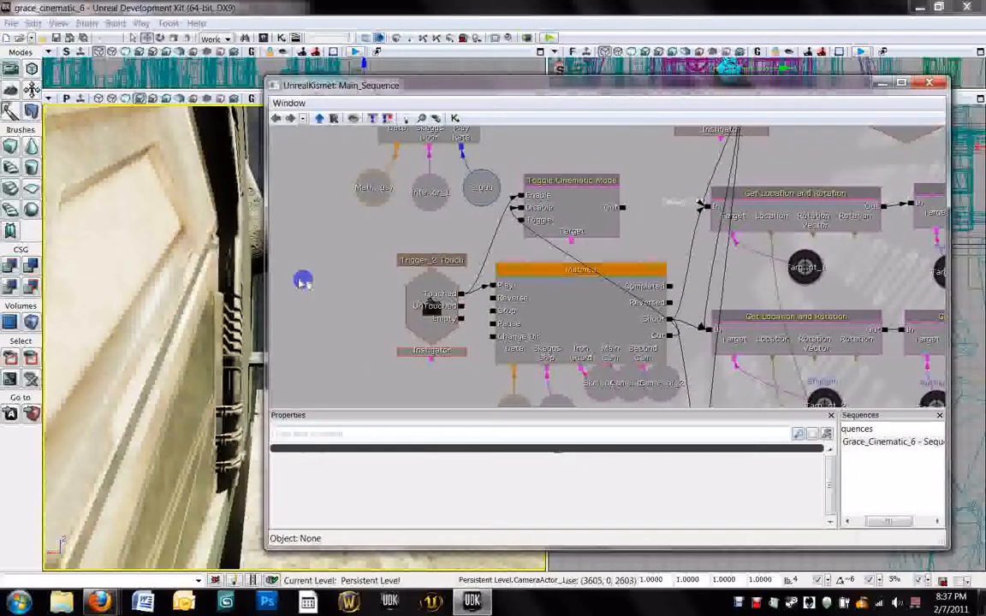
{"action": "right_click", "coordinate": [303, 283]}
{"action": "left_click", "coordinate": [528, 214]}
{"action": "left_click", "coordinate": [541, 287]}
{"action": "double_click", "coordinate": [601, 302]}
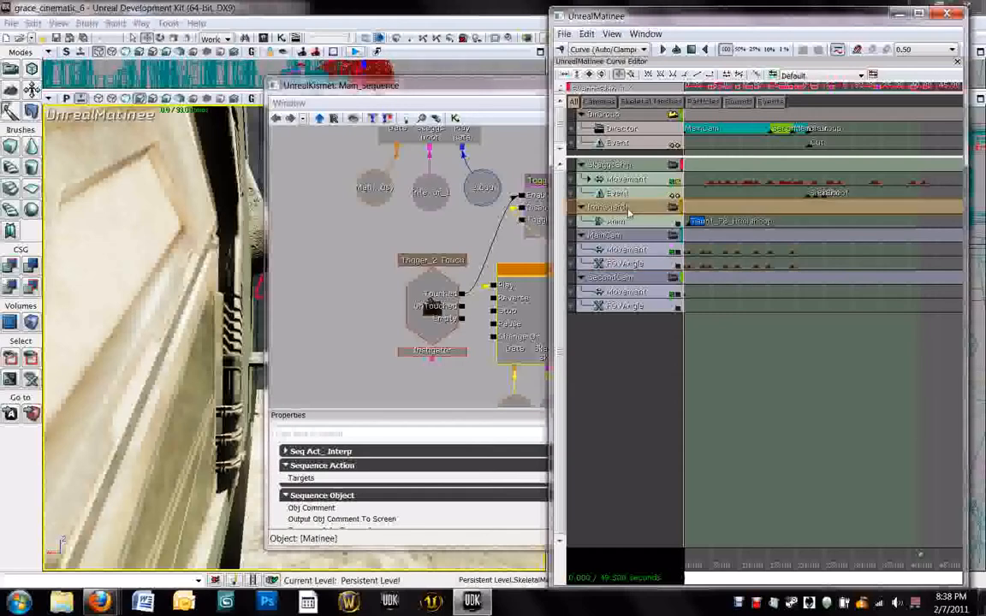
Add an Event track to IronGuard with a DestroyGuard key near 16.3 seconds.
{"action": "right_click", "coordinate": [625, 211]}
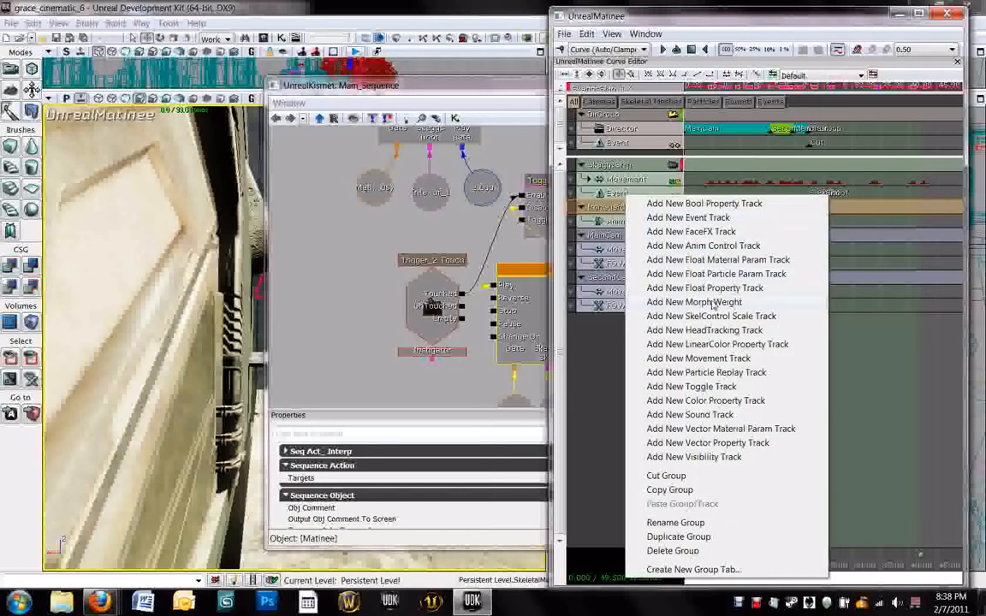
{"action": "left_click", "coordinate": [704, 220]}
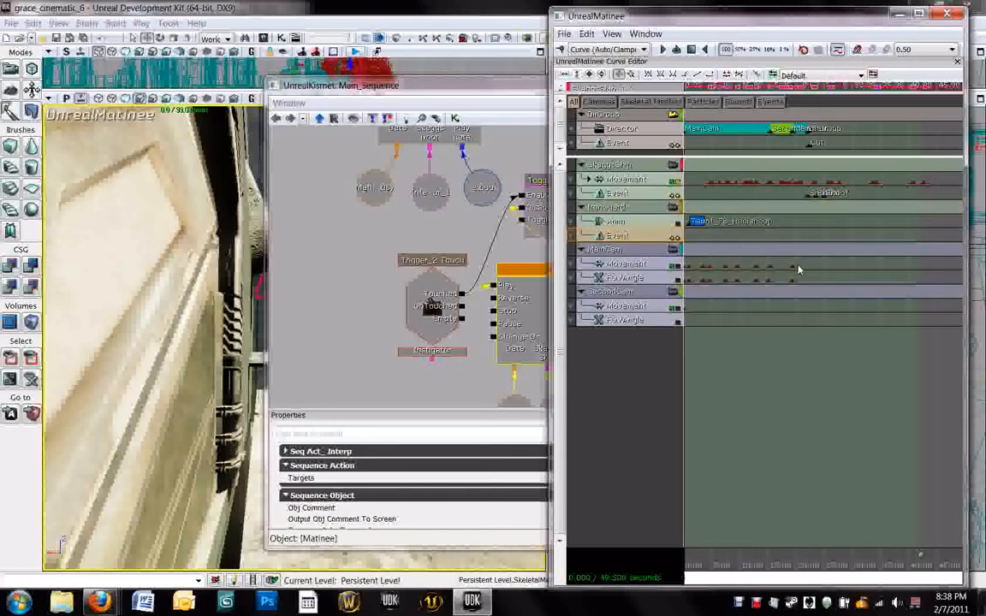
{"action": "left_click_drag", "start_coordinate": [829, 563], "coordinate": [788, 562]}
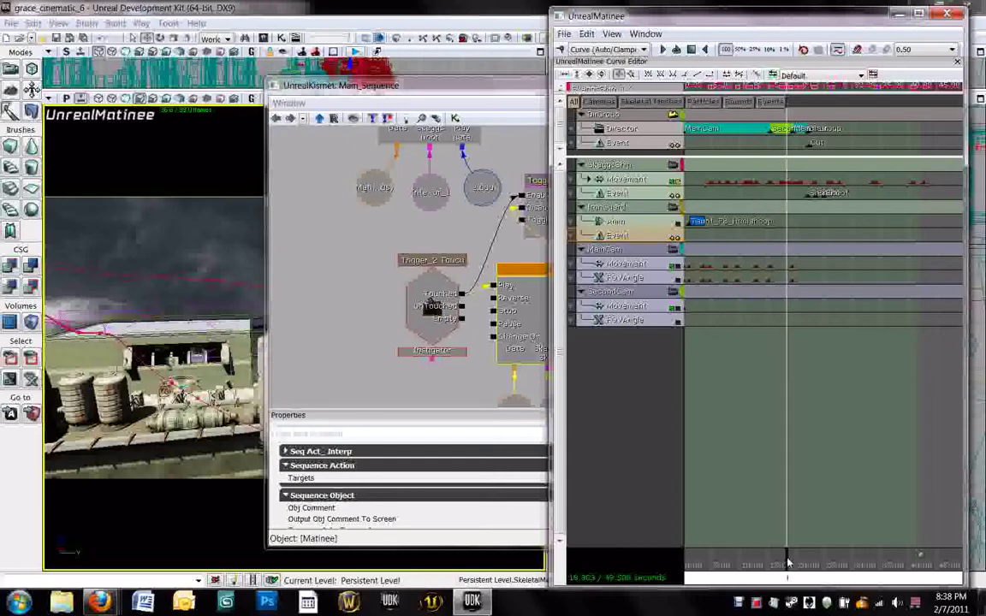
{"action": "key", "text": "Return"}
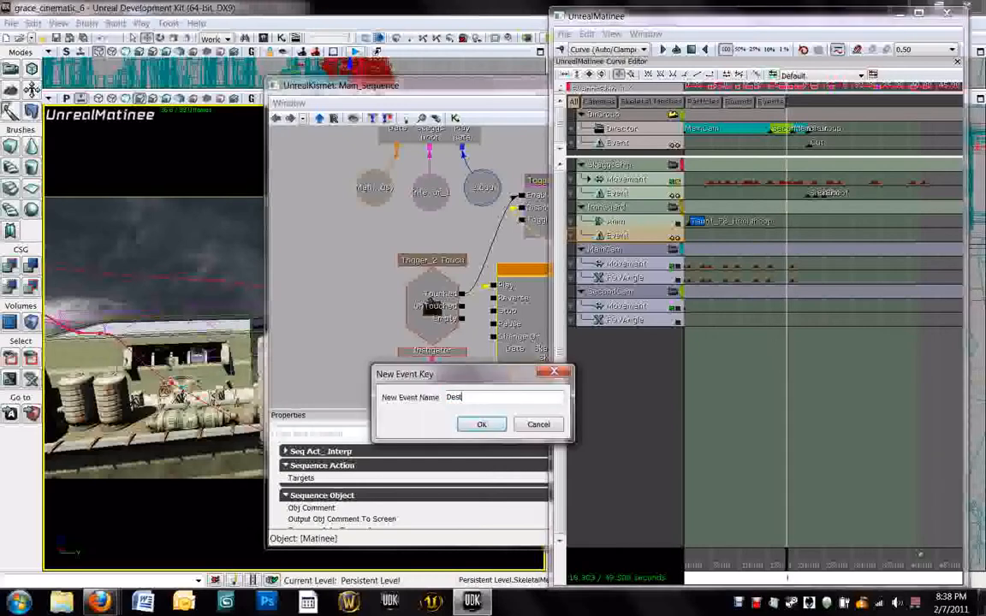
{"action": "key", "text": "Return"}
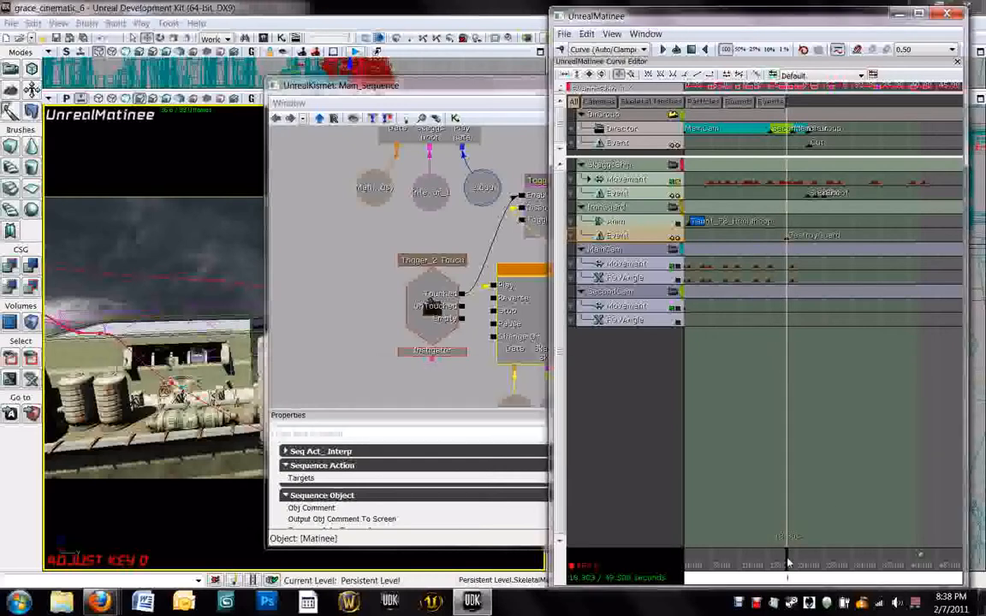
Add a Destroy action in Kismet wired to the Matinee node's DestroyGuard output.
{"action": "left_click", "coordinate": [948, 15]}
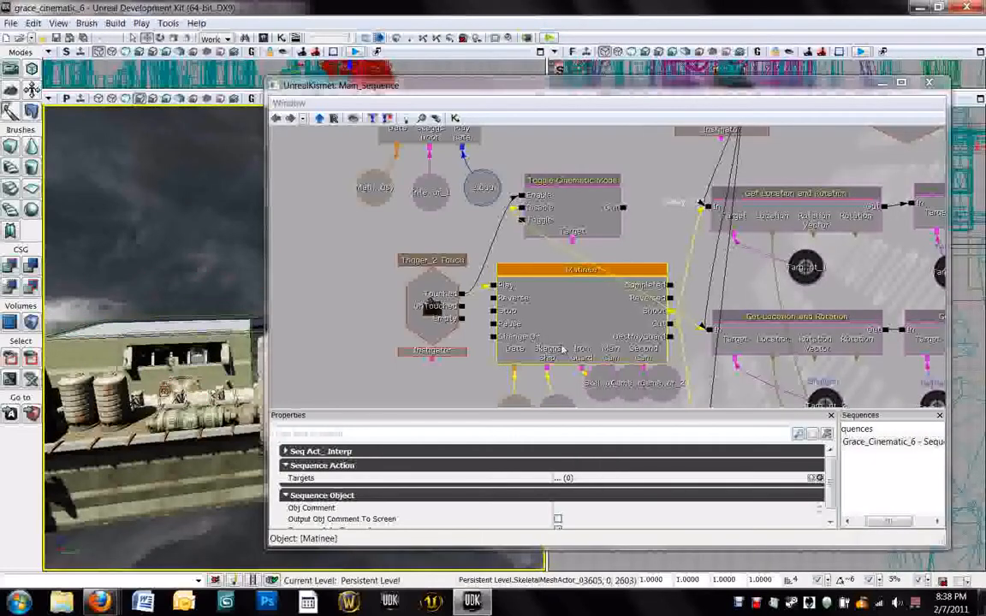
{"action": "right_click", "coordinate": [342, 373]}
{"action": "mouse_move", "coordinate": [385, 378]}
{"action": "mouse_move", "coordinate": [616, 213]}
{"action": "left_click", "coordinate": [737, 283]}
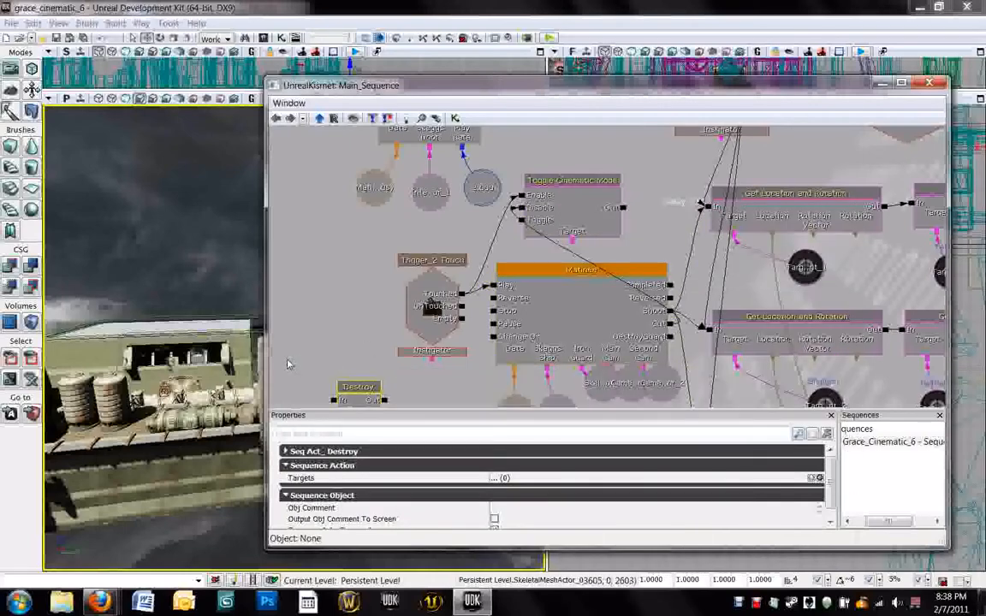
{"action": "left_click_drag", "start_coordinate": [359, 391], "coordinate": [673, 232], "text": "ctrl"}
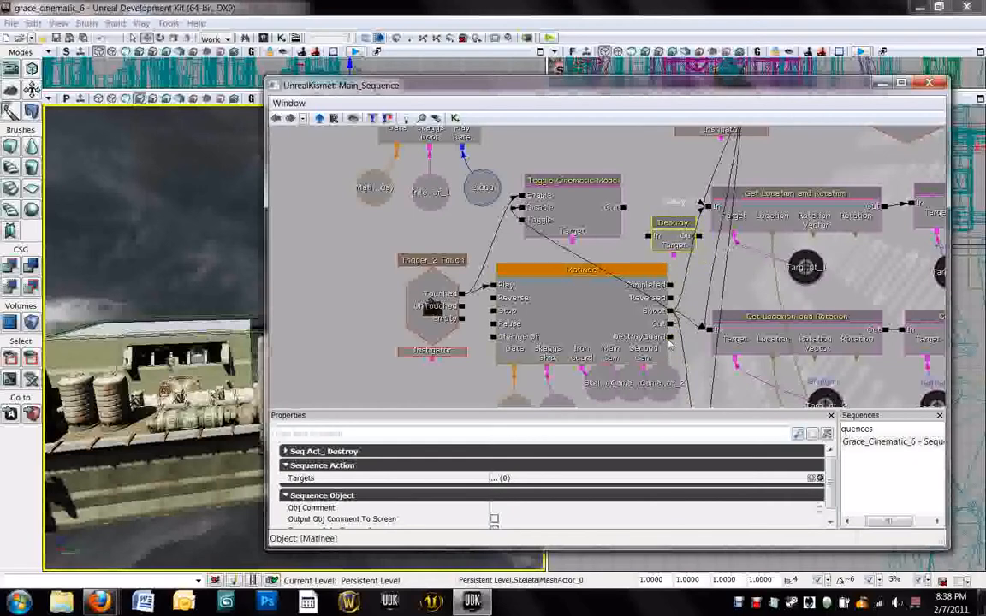
{"action": "left_click_drag", "start_coordinate": [670, 336], "coordinate": [650, 236]}
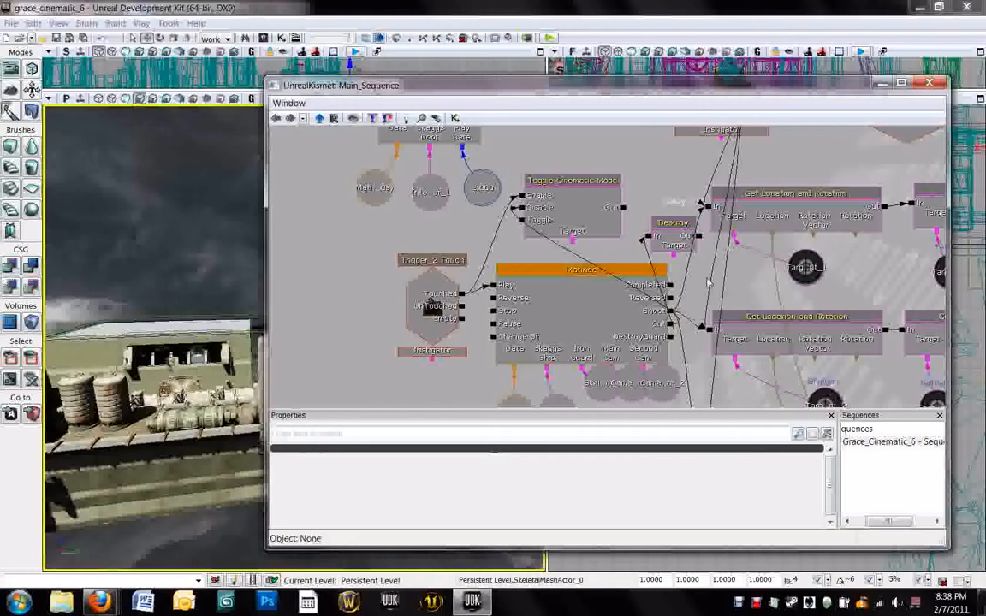
Tidy the graph by moving the guard's object variable node below the Matinee node.
{"action": "left_click_drag", "start_coordinate": [707, 285], "coordinate": [676, 240]}
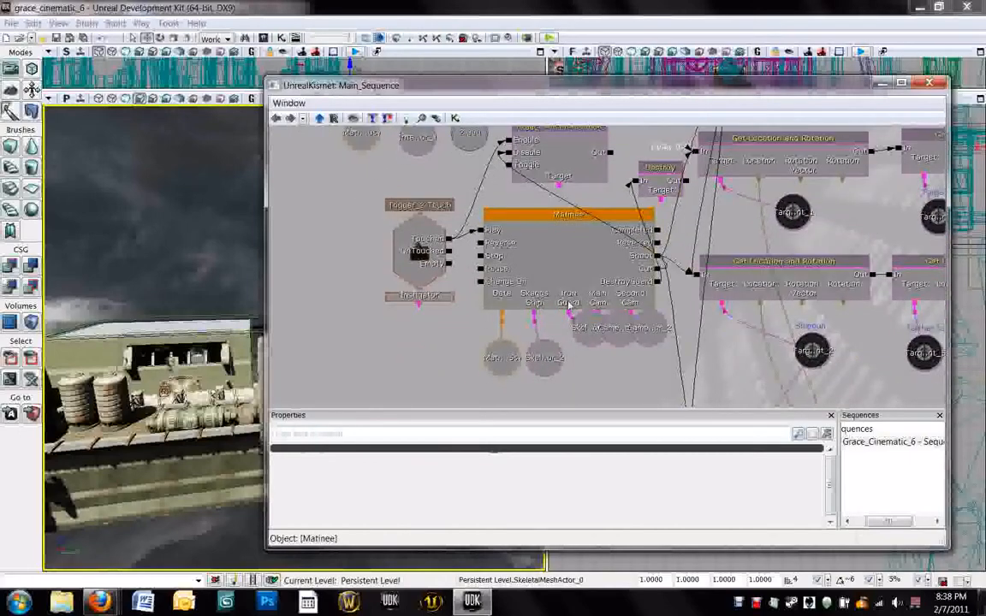
{"action": "left_click", "coordinate": [587, 329]}
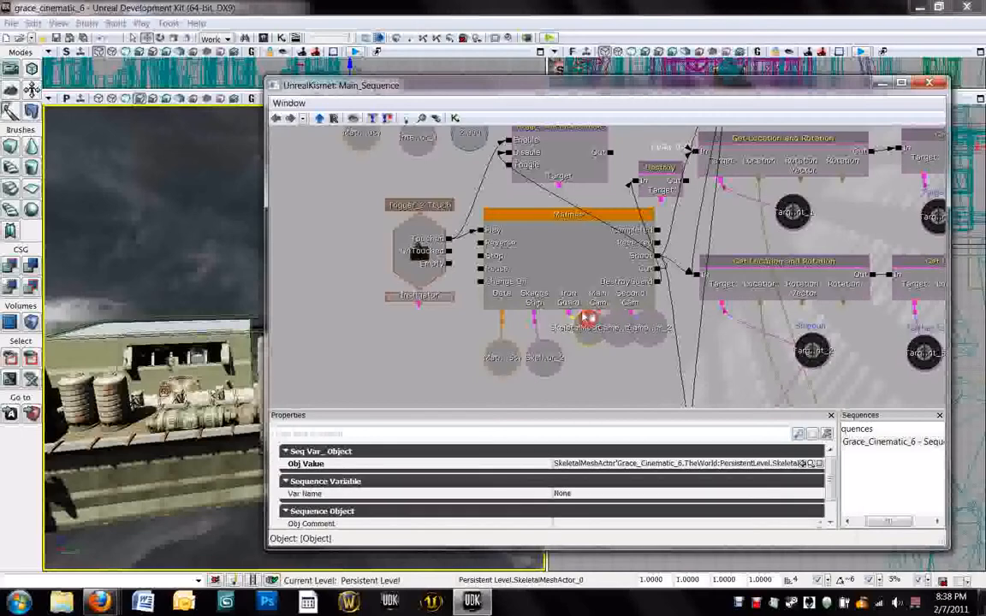
{"action": "left_click_drag", "start_coordinate": [586, 316], "coordinate": [590, 363]}
{"action": "left_click", "coordinate": [663, 242]}
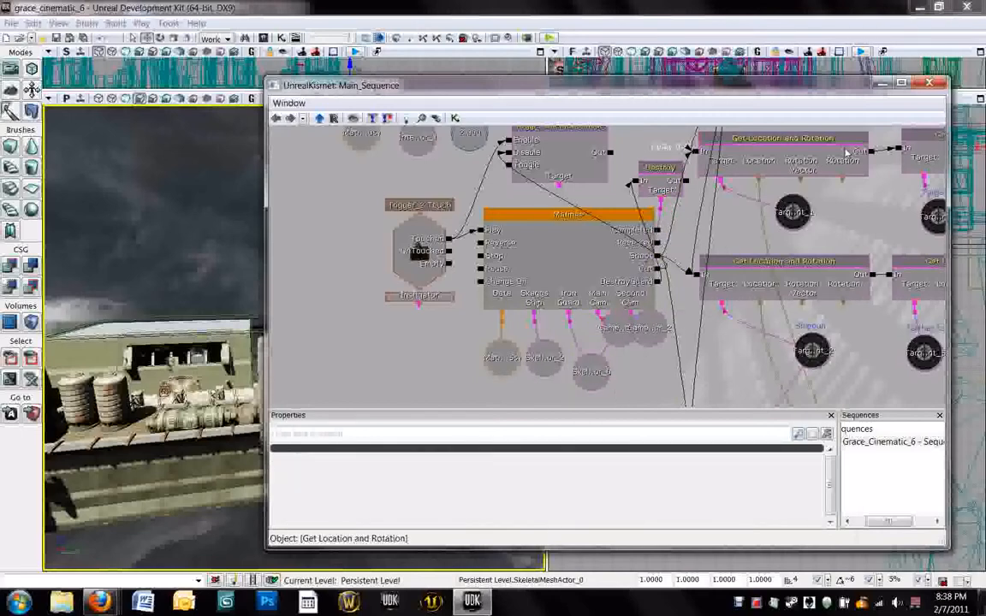
Close Kismet, save the grace_cinematic_6 map, and start a play test.
{"action": "left_click", "coordinate": [932, 83]}
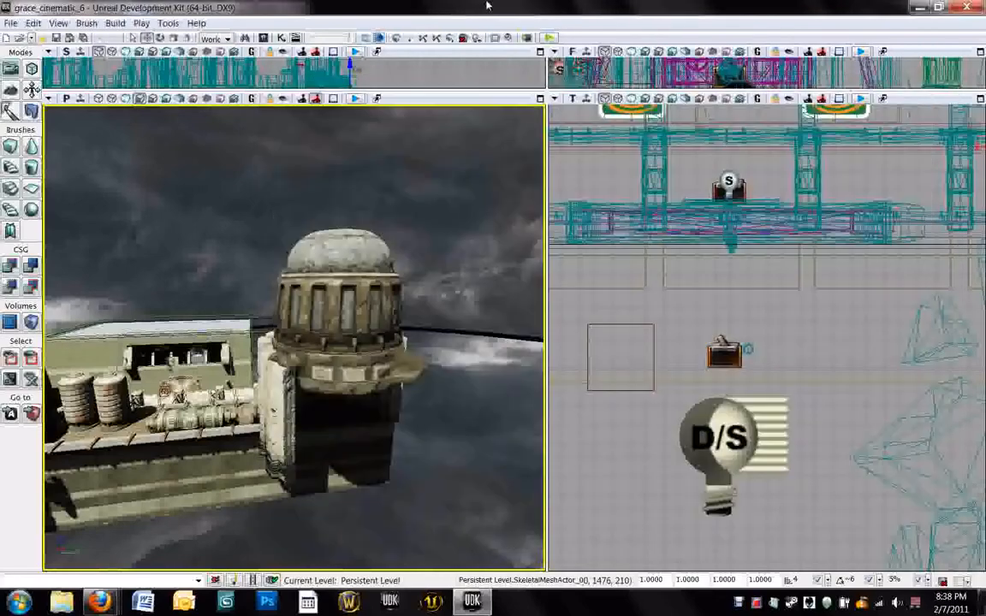
{"action": "left_click", "coordinate": [552, 39]}
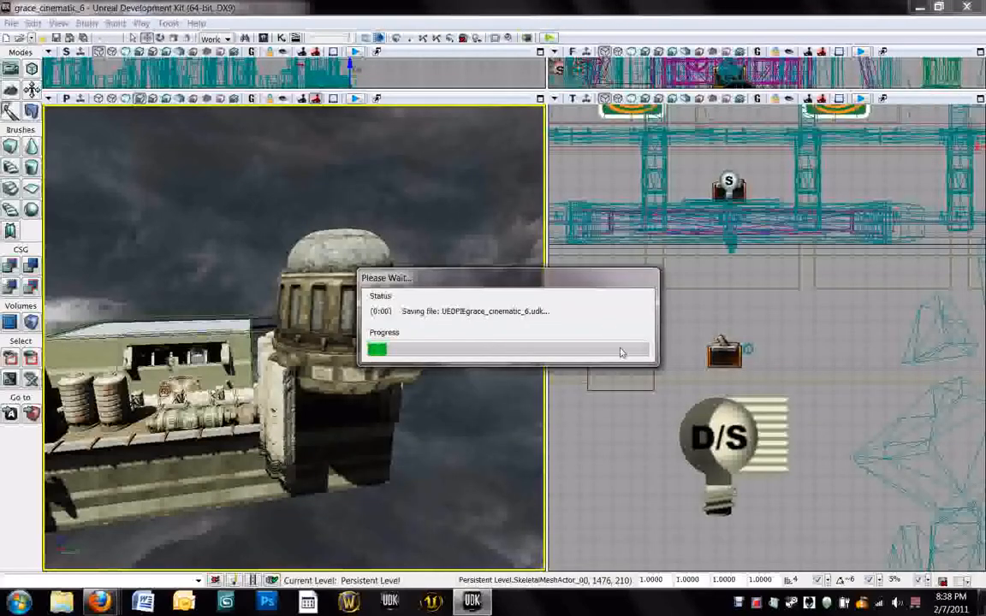